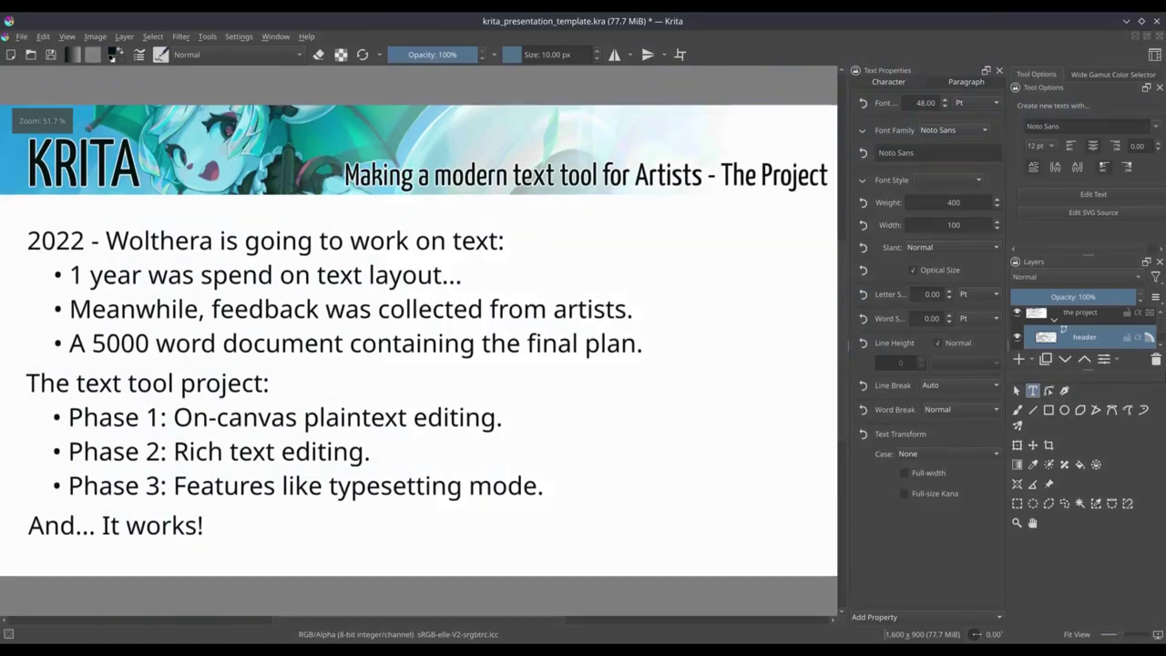
# Open presentation_phase_1.kra from the Window menu's recent files list
pyautogui.click(276, 37)
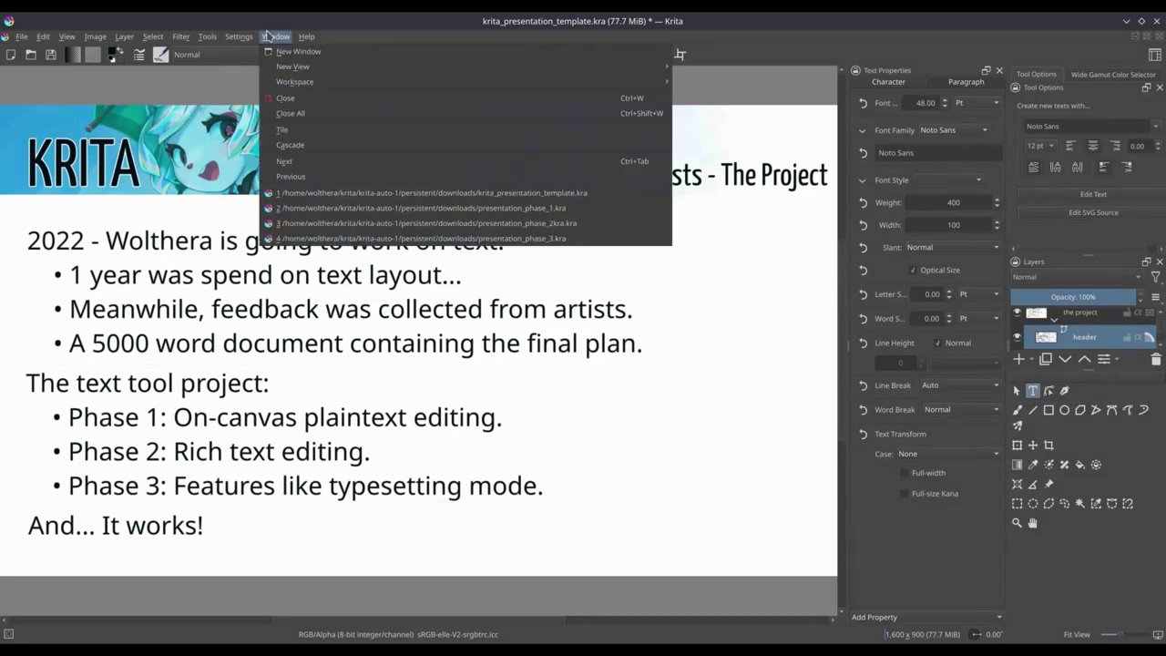
pyautogui.click(322, 212)
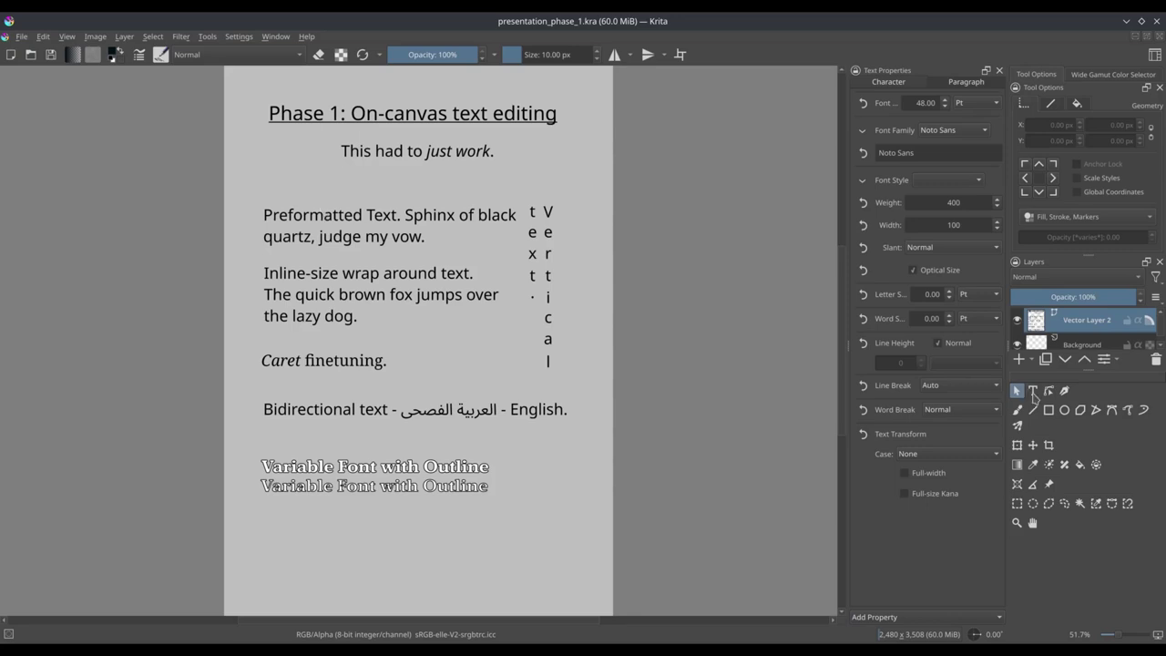
pyautogui.click(1033, 392)
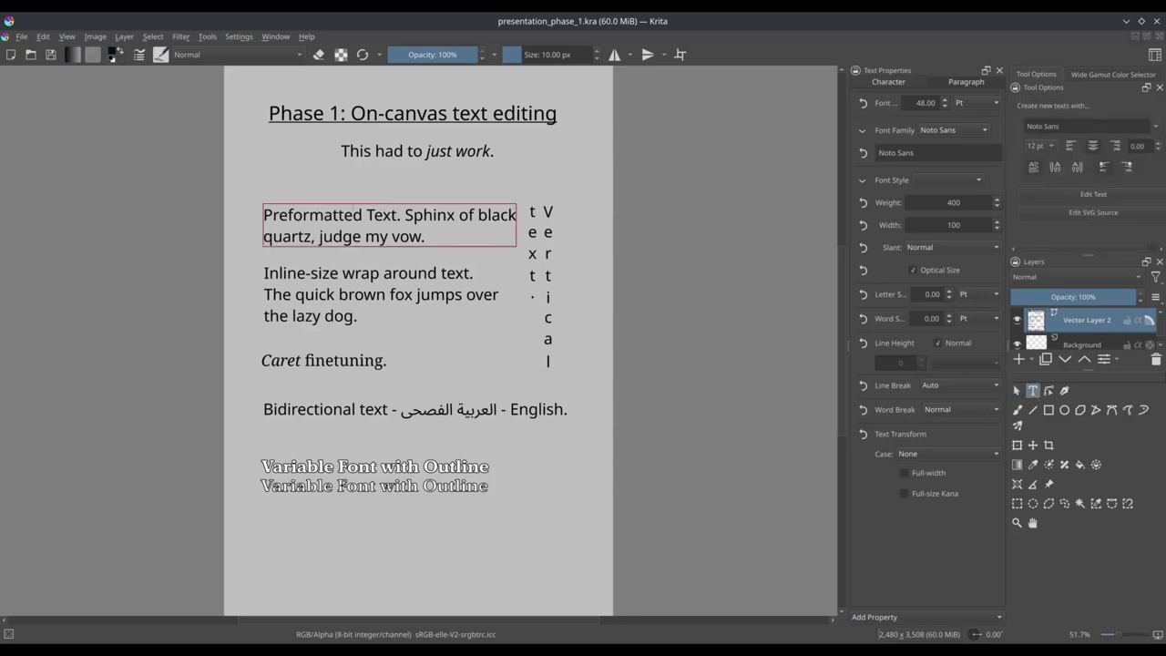
pyautogui.click(367, 215)
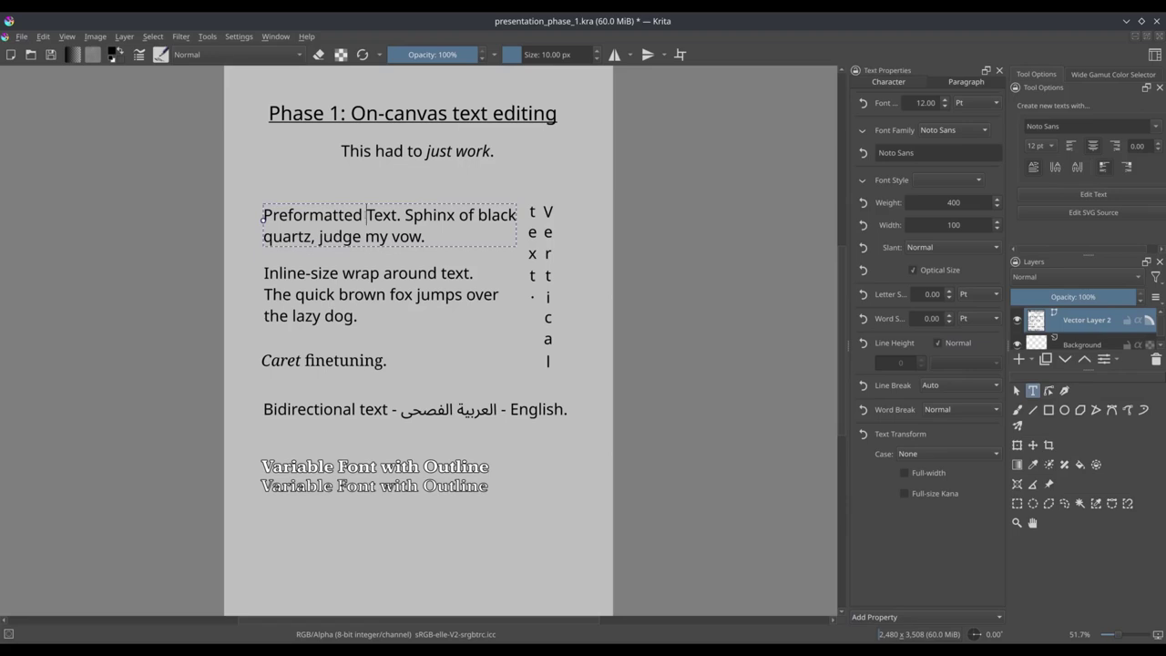
pyautogui.hotkey('shift', 'Right')
pyautogui.hotkey('shift', 'Right')
pyautogui.hotkey('shift', 'Right')
pyautogui.hotkey('shift', 'Right')
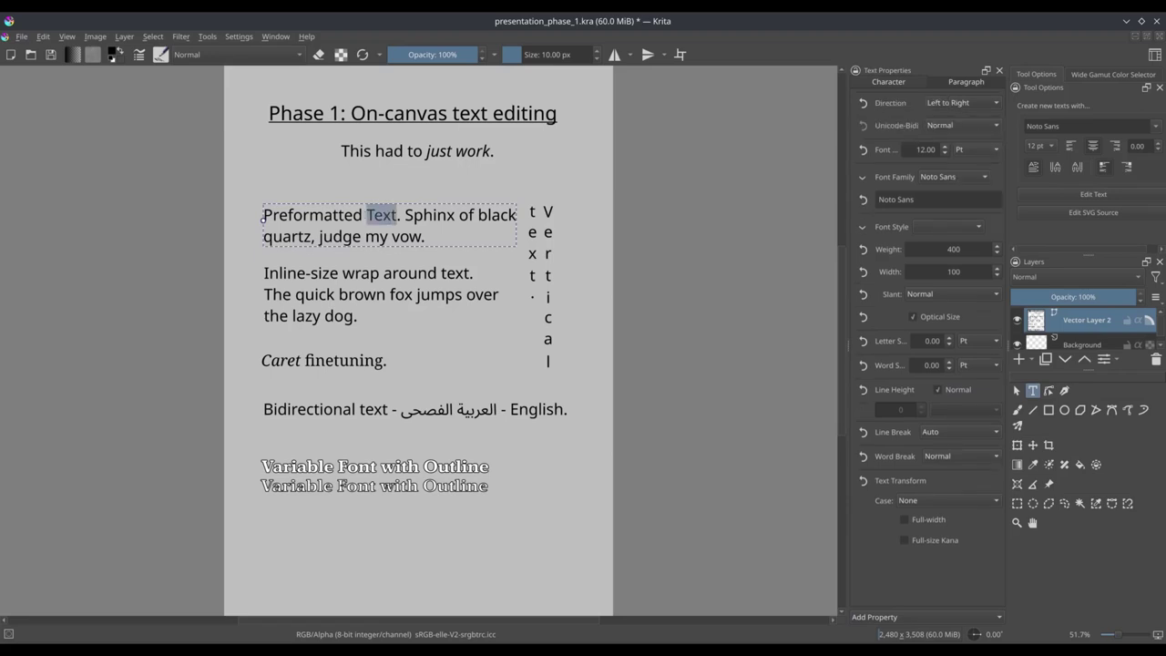
pyautogui.hotkey('shift', 'Left')
pyautogui.click(263, 215)
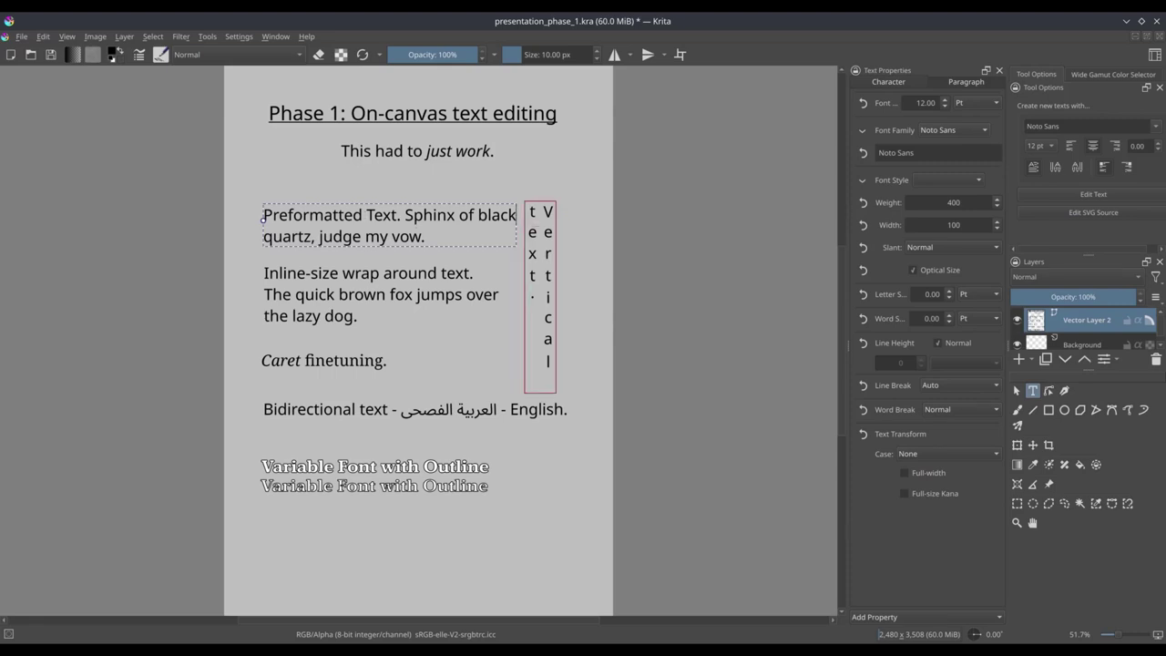
pyautogui.click(533, 243)
pyautogui.click(533, 286)
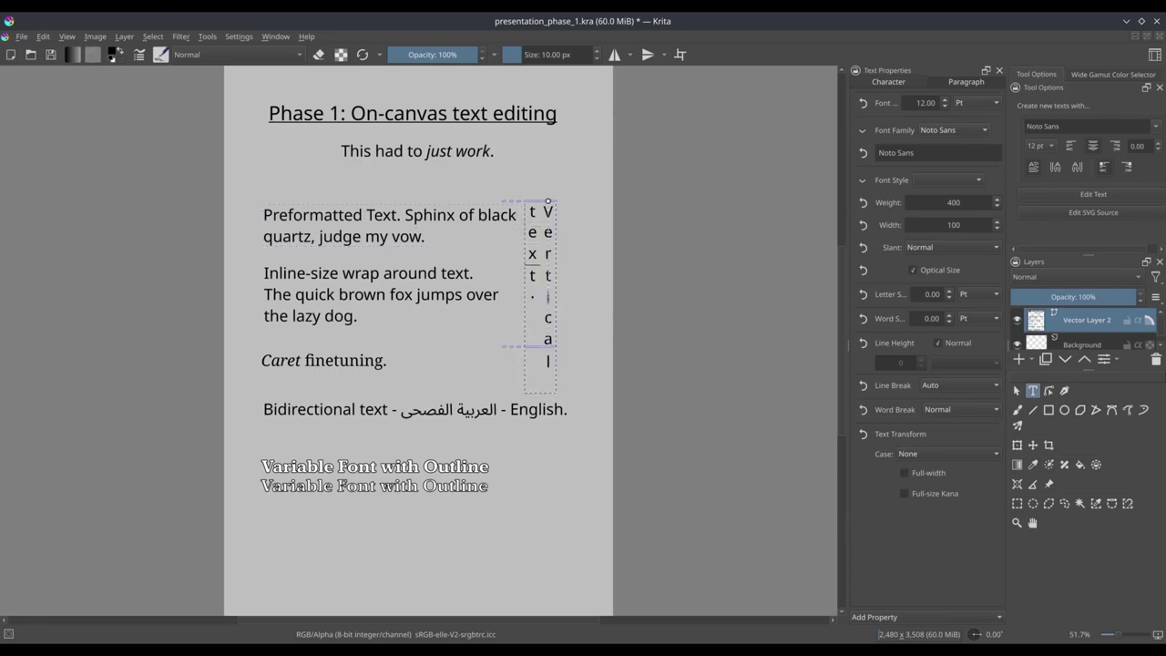
pyautogui.press('Up')
pyautogui.press('Up')
pyautogui.press('Up')
pyautogui.press('Up')
pyautogui.press('Up')
pyautogui.scroll(4, 310, 359)
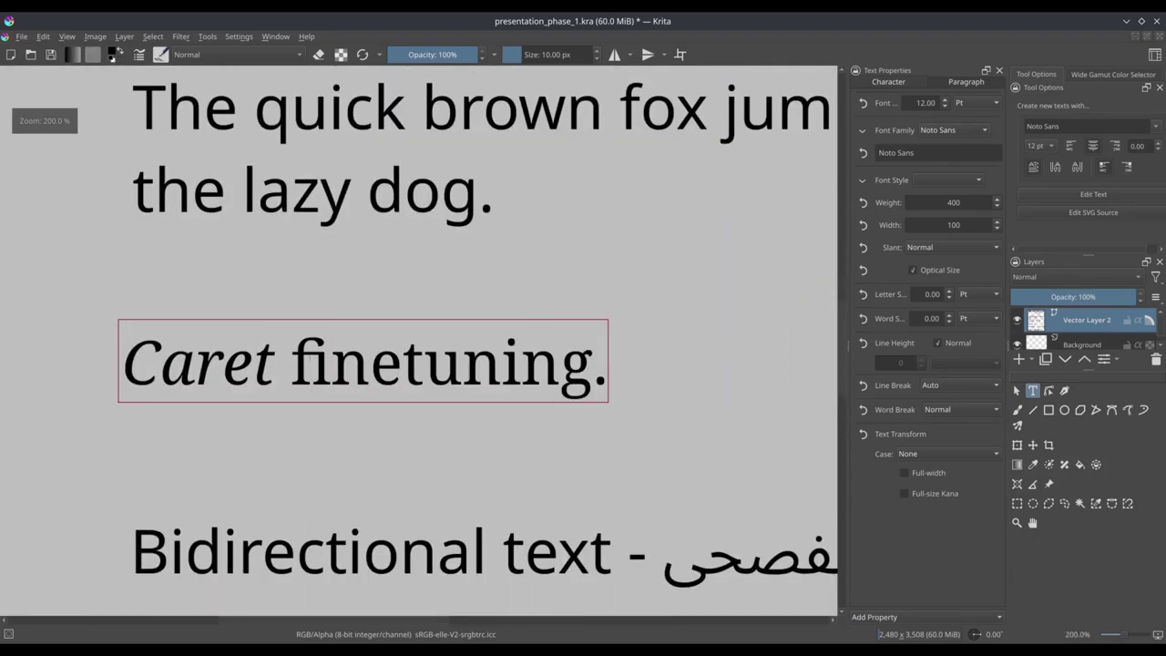
pyautogui.click(332, 360)
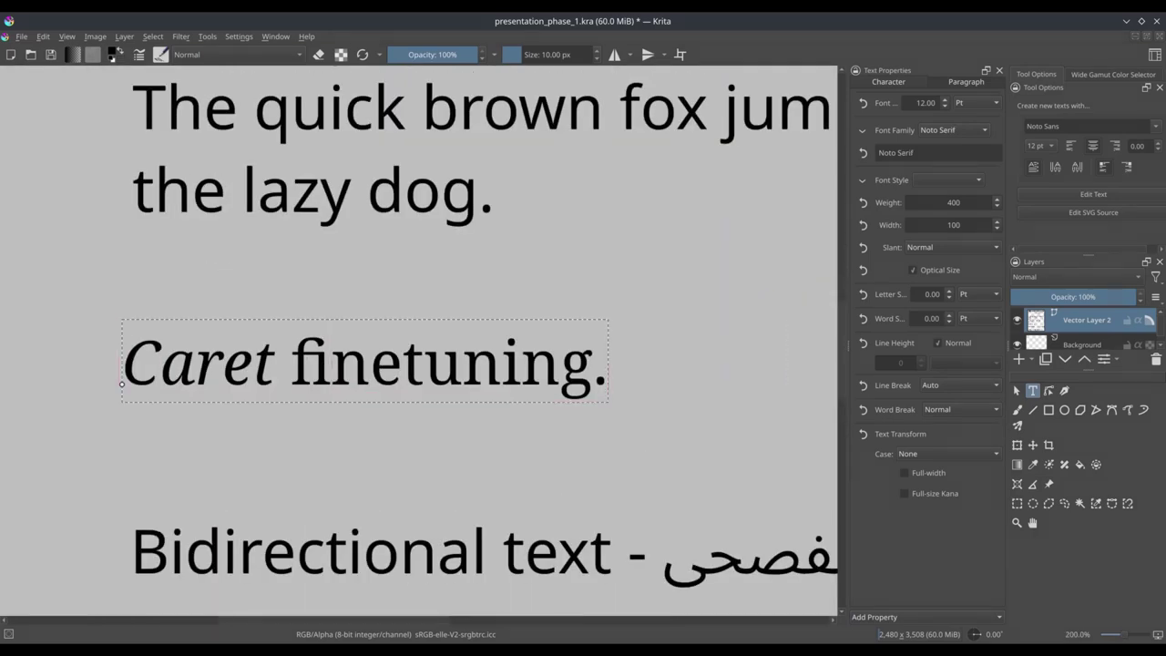
pyautogui.scroll(2, 324, 363)
pyautogui.scroll(-1, 323, 363)
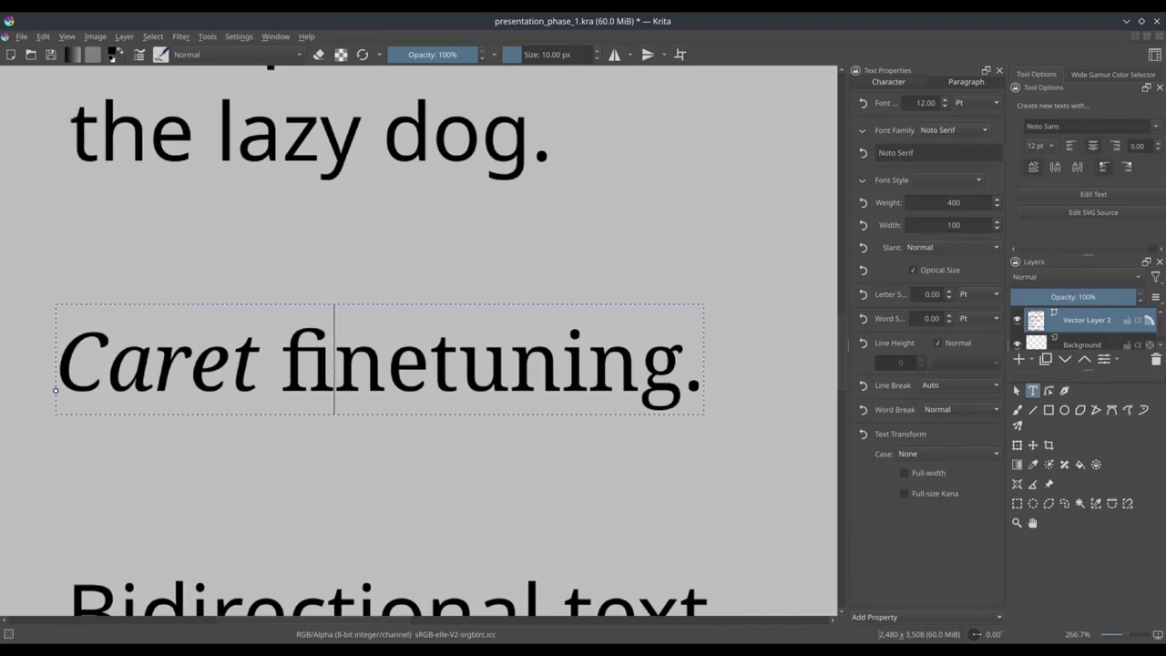
pyautogui.press('Left')
pyautogui.press('Left')
pyautogui.press('Right')
pyautogui.press('Left')
pyautogui.press('Left')
pyautogui.press('Left')
pyautogui.press('Left')
pyautogui.scroll(-1, 330, 366)
pyautogui.scroll(-1, 334, 369)
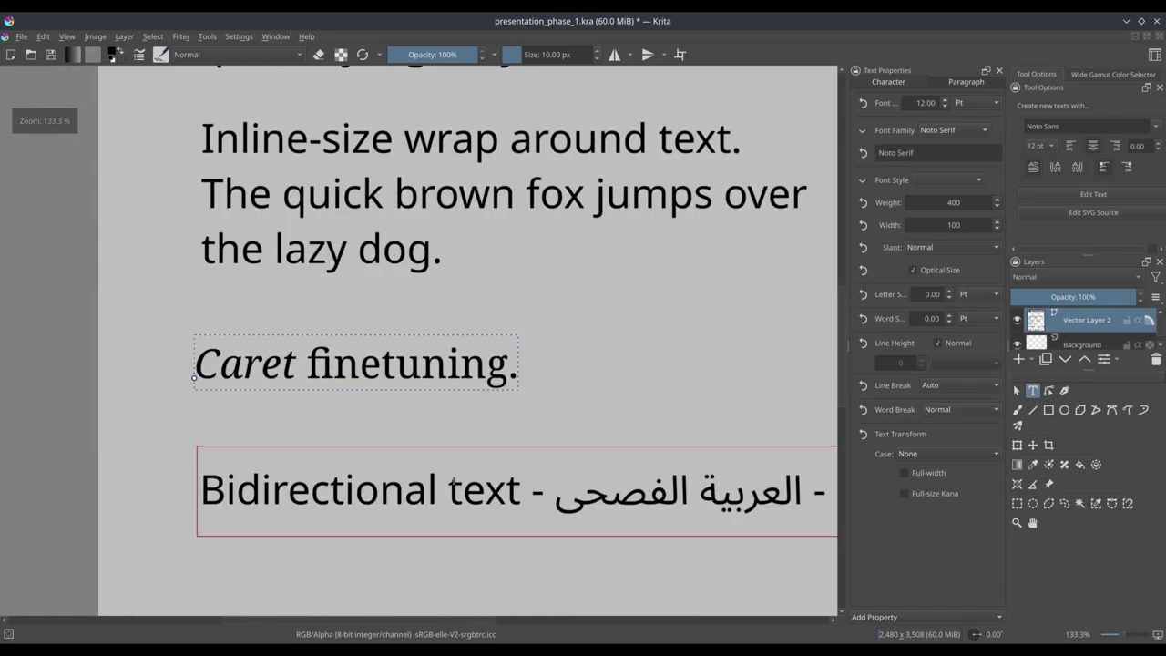
pyautogui.click(484, 490)
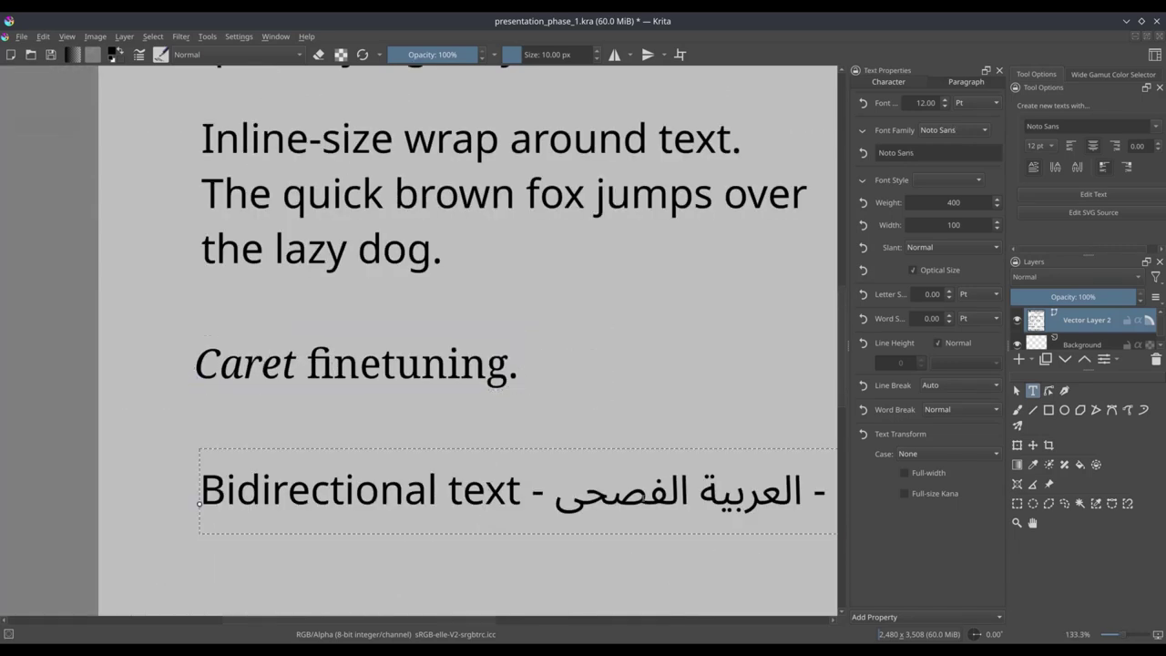
pyautogui.scroll(3, 645, 499)
pyautogui.click(652, 483)
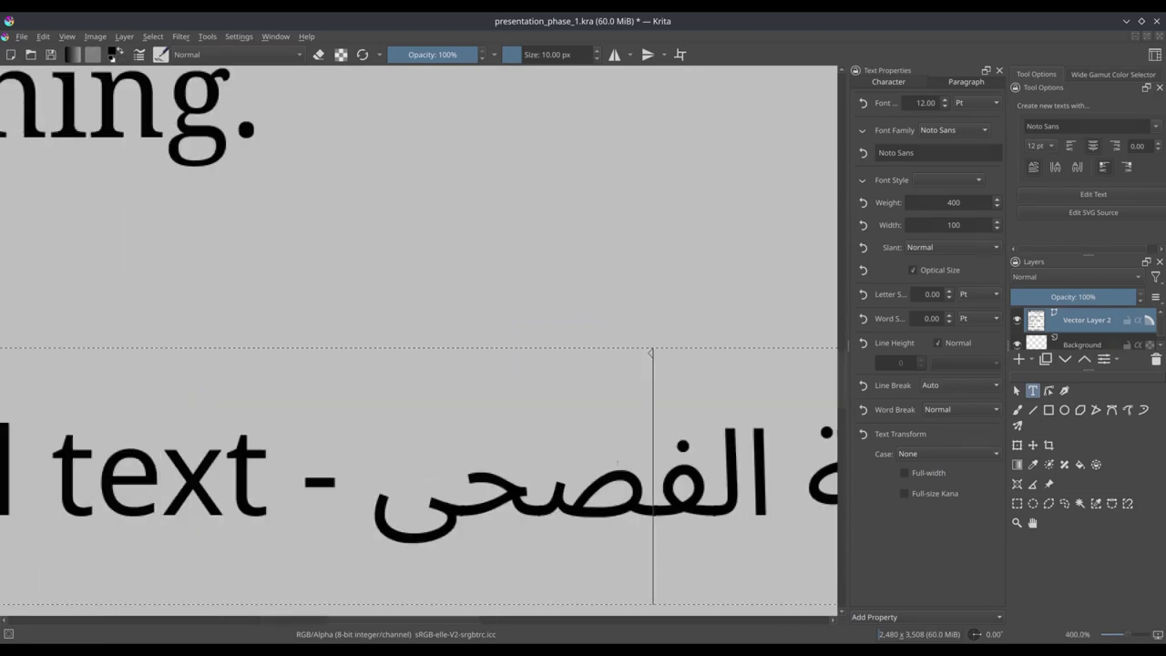
pyautogui.scroll(-2, 617, 465)
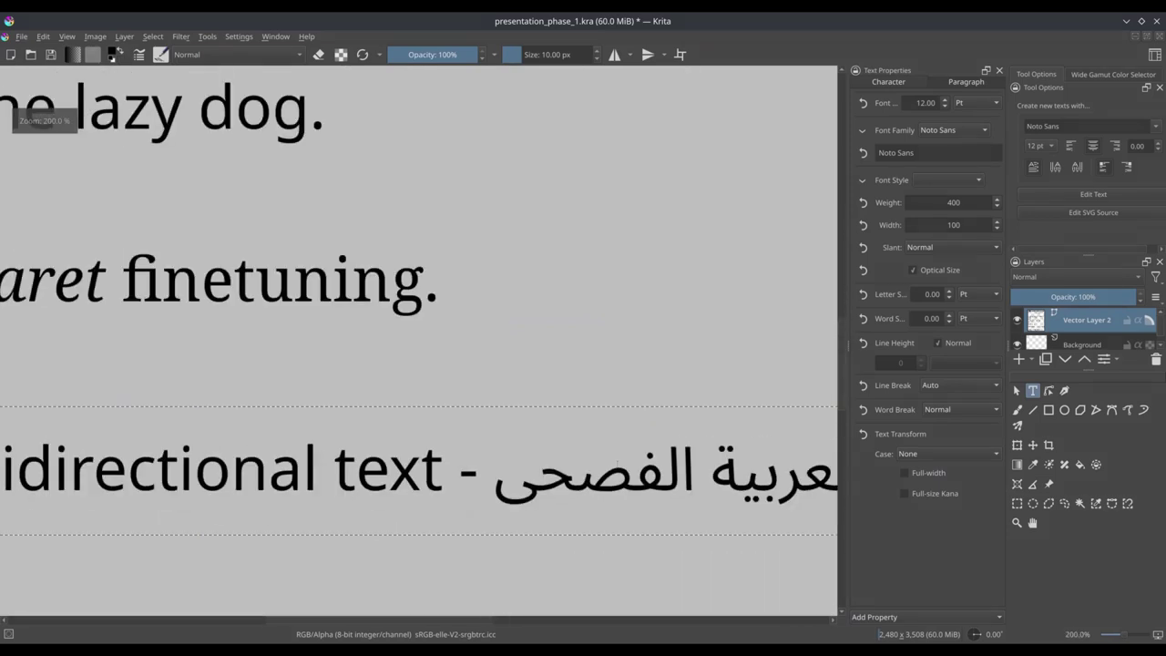
pyautogui.scroll(-2, 617, 465)
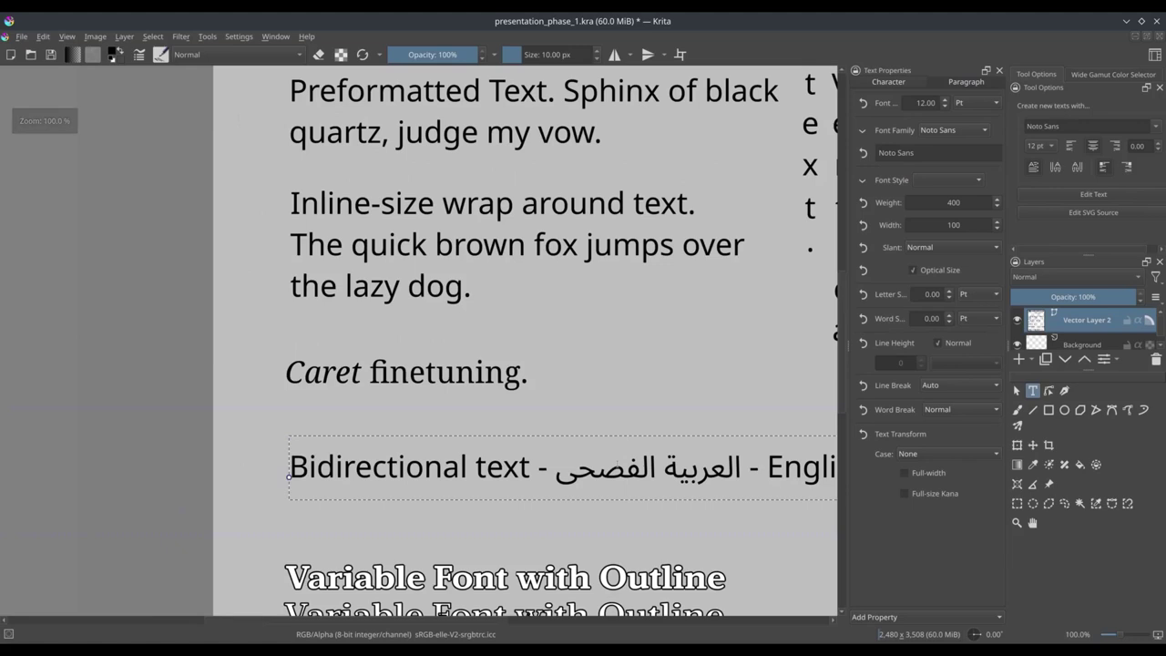
pyautogui.scroll(-1, 617, 464)
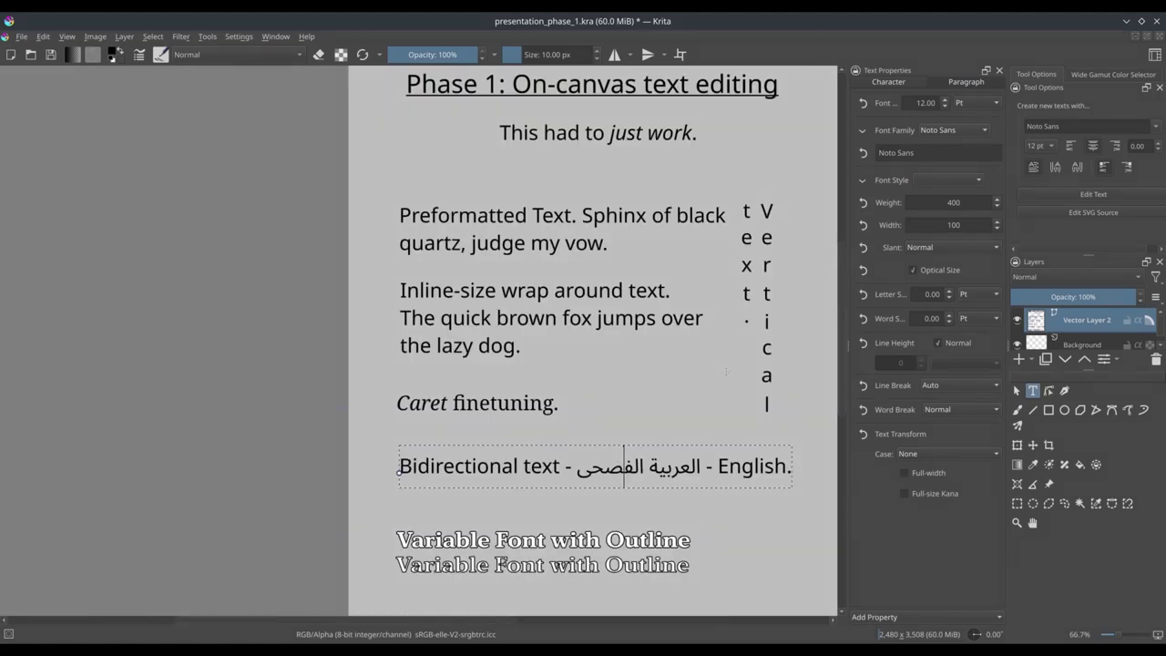
pyautogui.hscroll(3, 726, 371)
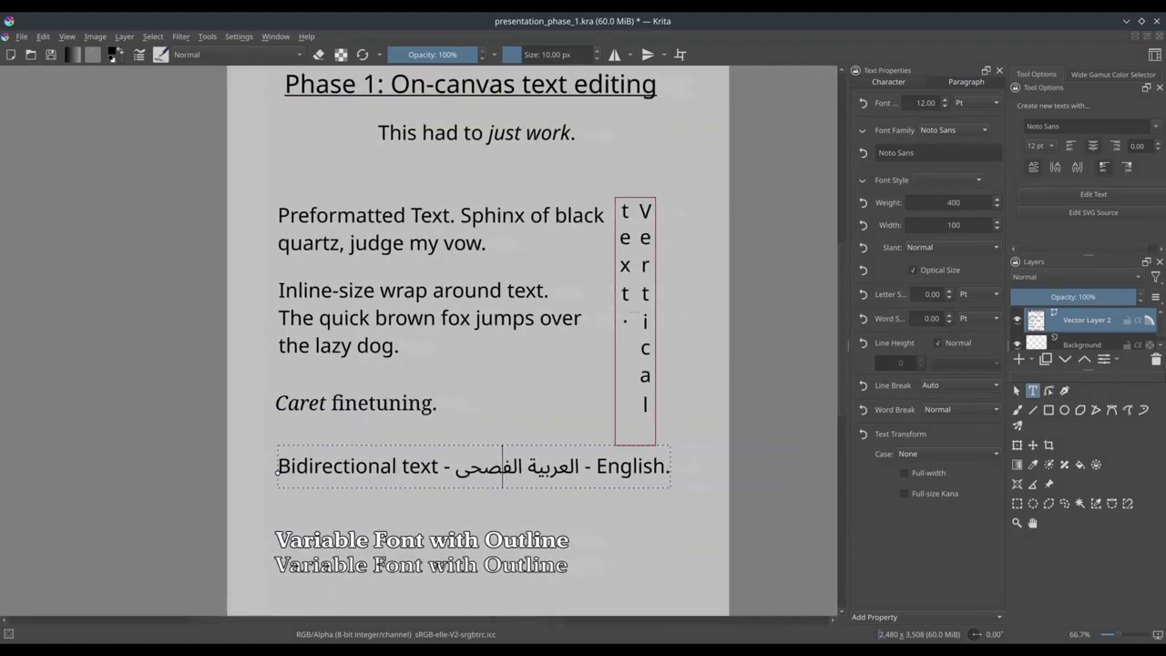
# Resume editing the vertical text and set the IBus input mode to Hiragana
pyautogui.click(625, 333)
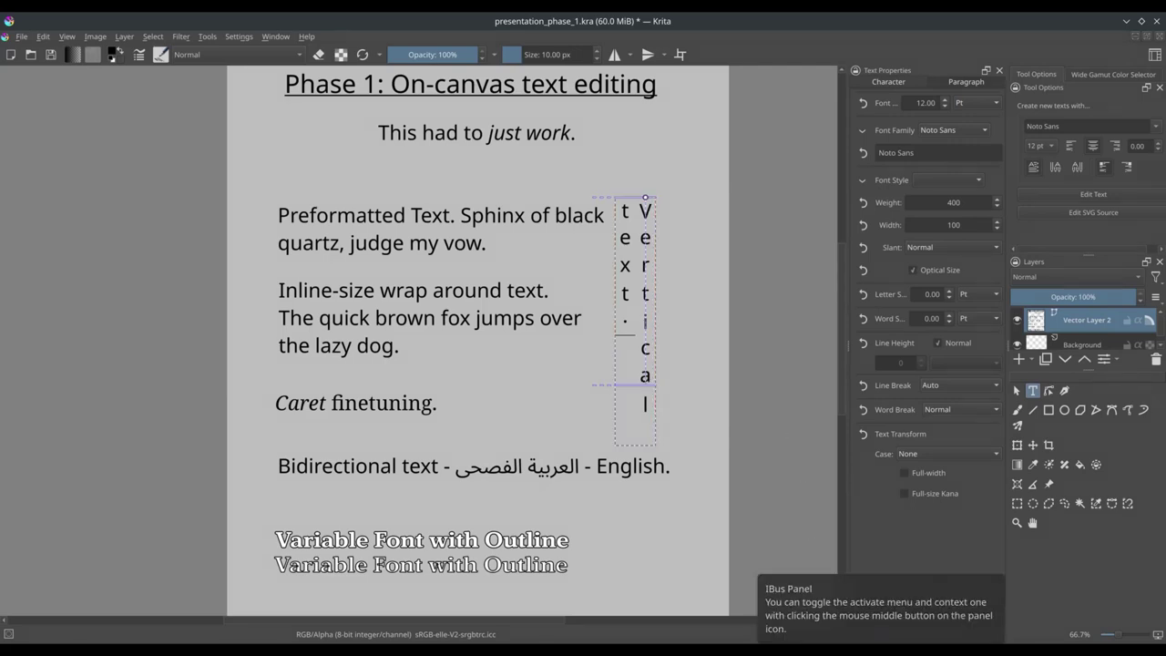
pyautogui.click(950, 579)
pyautogui.moveTo(1026, 589)
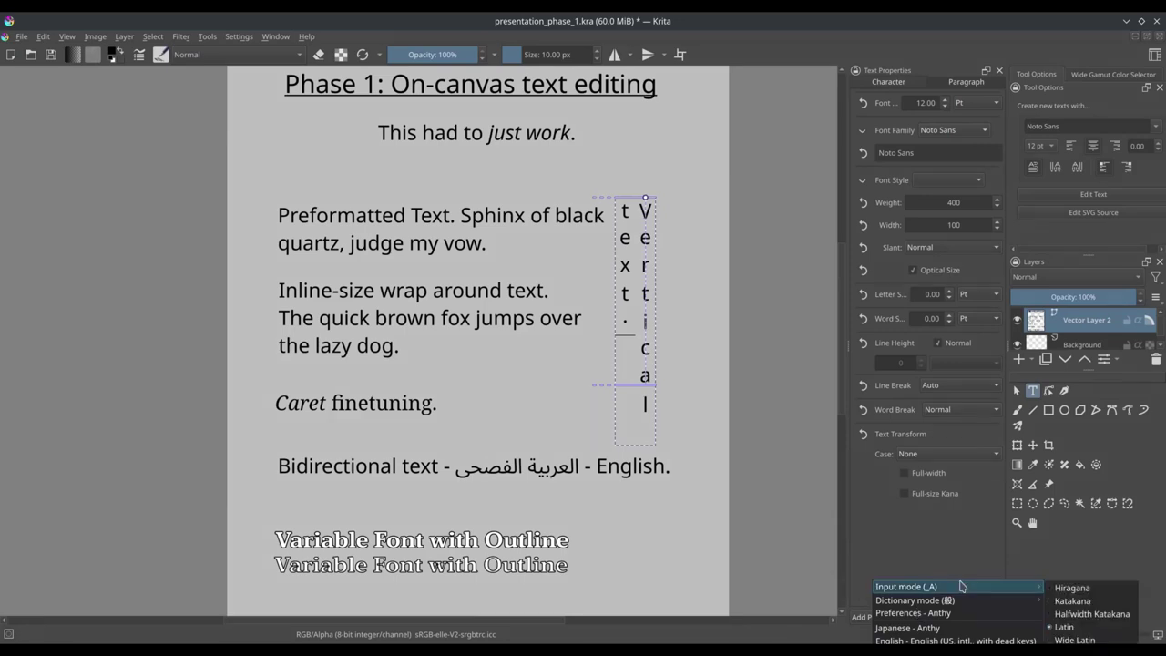
pyautogui.click(1073, 589)
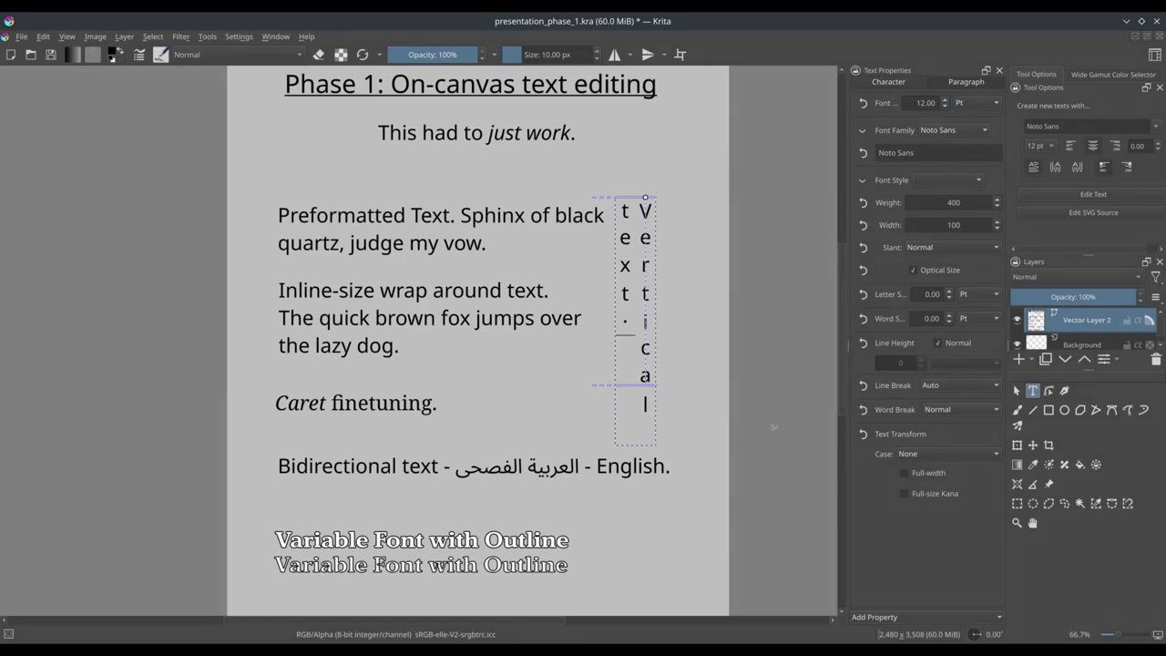
# Type 'watashi' and convert it to 私 at the end of the vertical text
pyautogui.write('watashi')
pyautogui.write('shi')
pyautogui.press('space')
pyautogui.press('space')
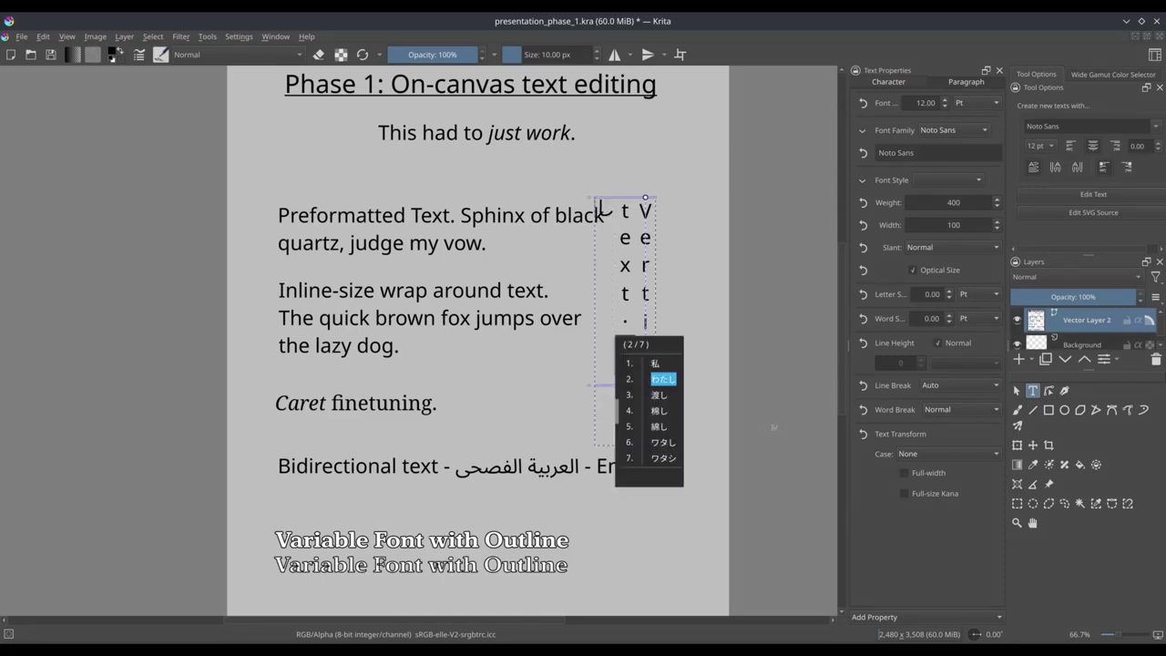
pyautogui.press('space')
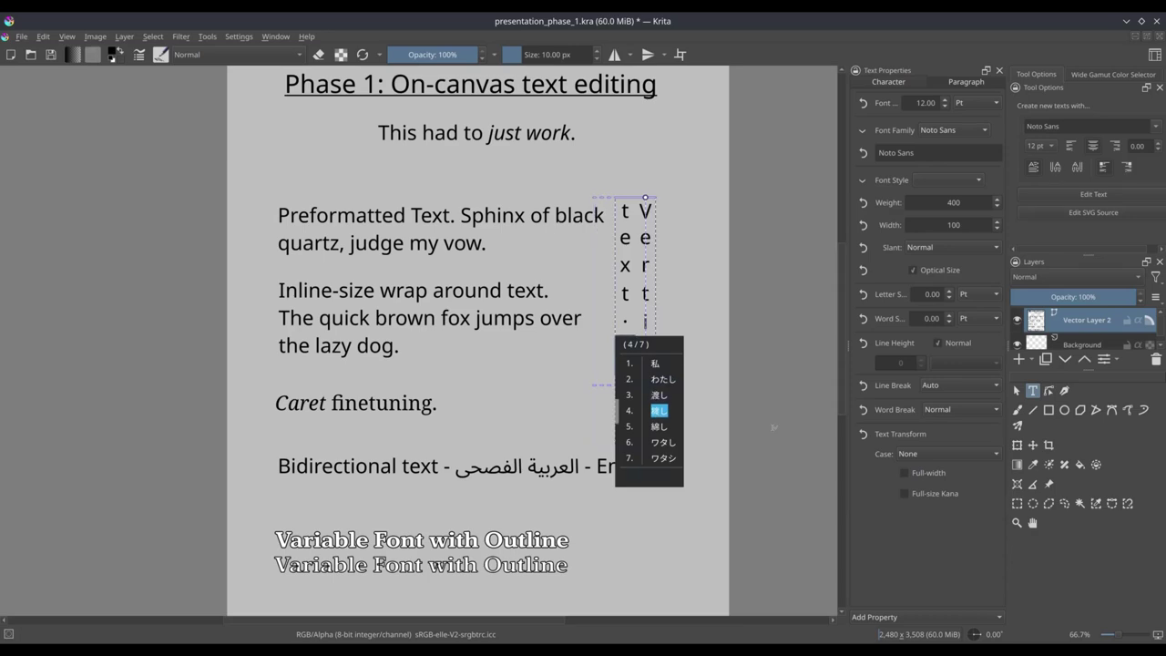
pyautogui.press('Down')
pyautogui.press('Down')
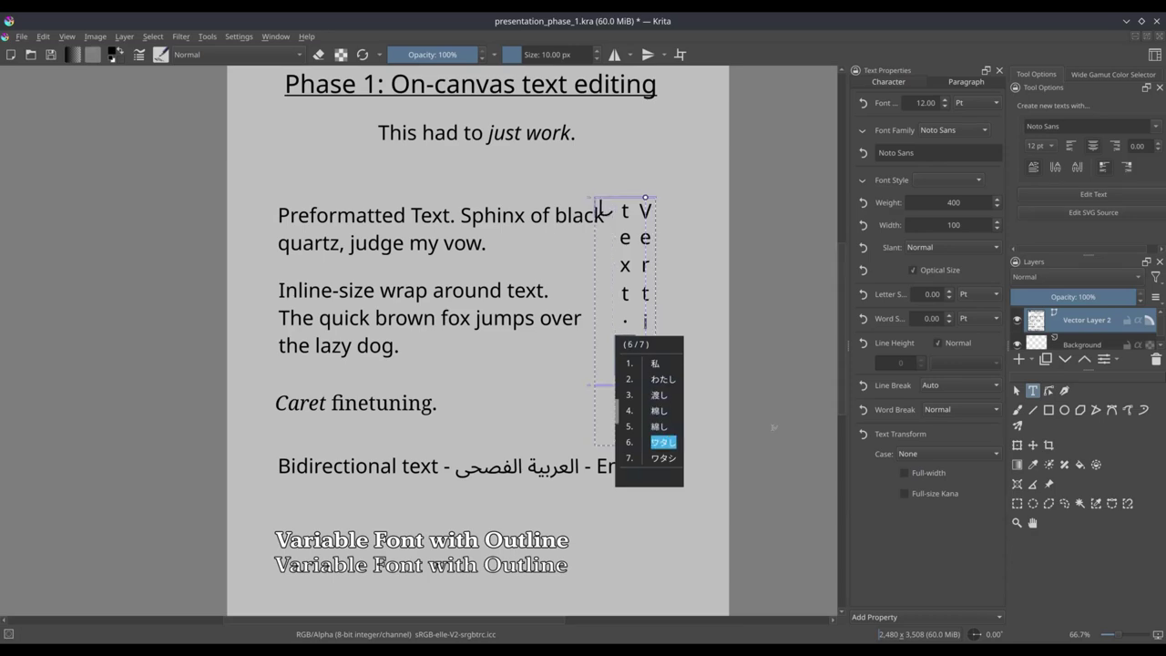
pyautogui.press('Up')
pyautogui.press('Up')
pyautogui.press('Up')
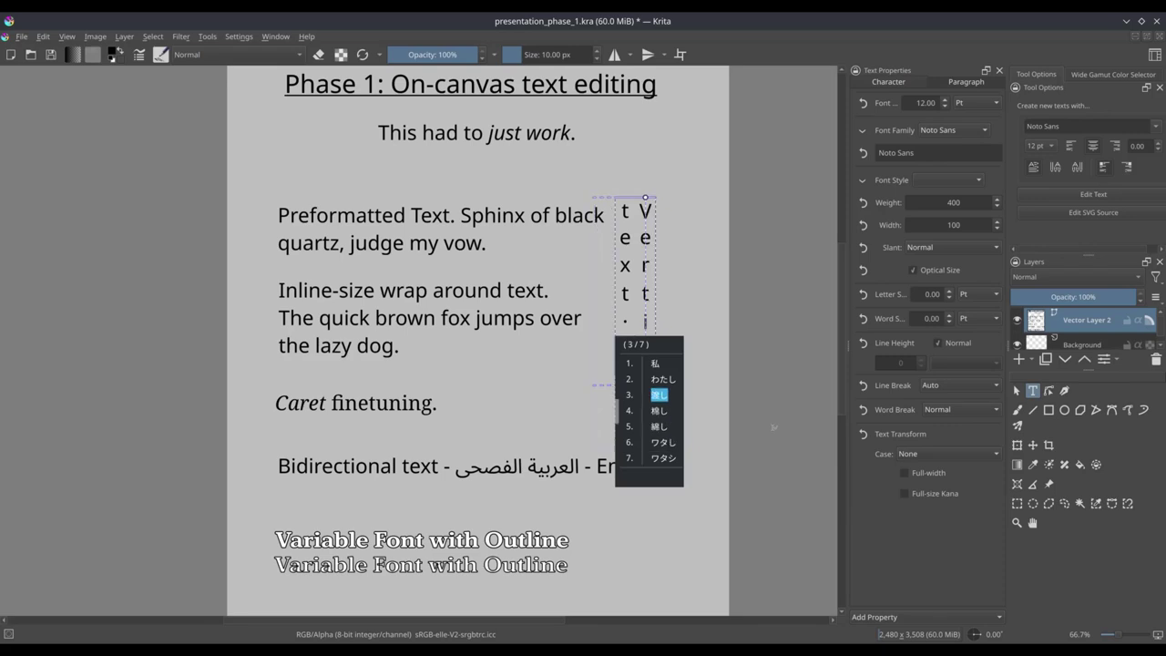
pyautogui.press('Up')
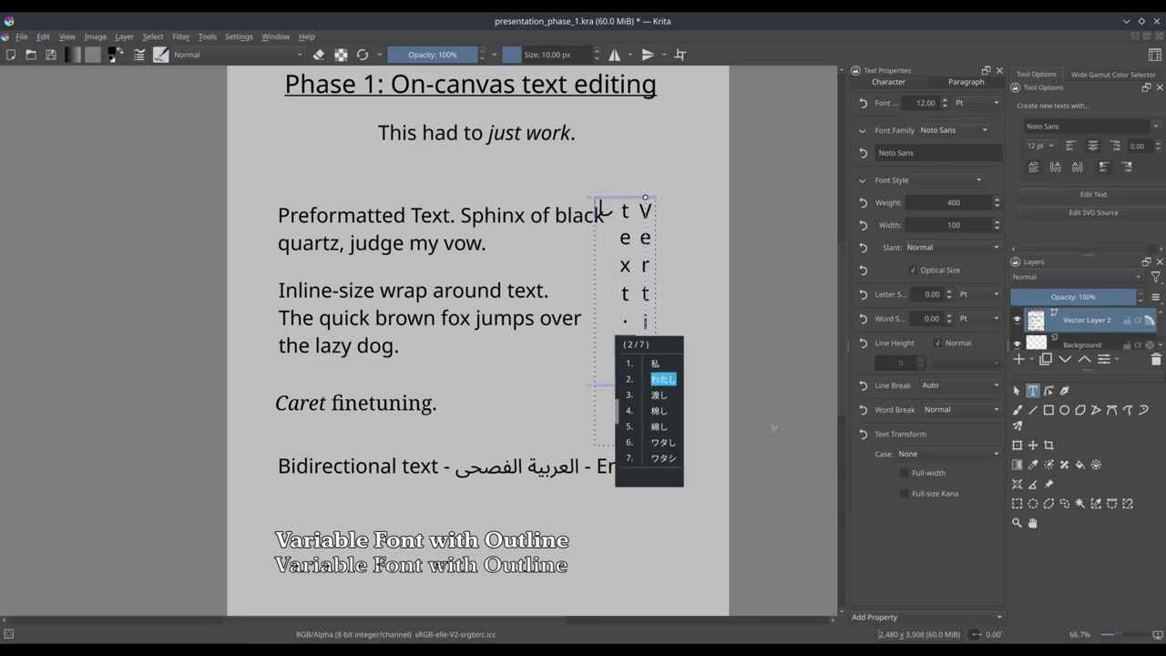
pyautogui.press('Up')
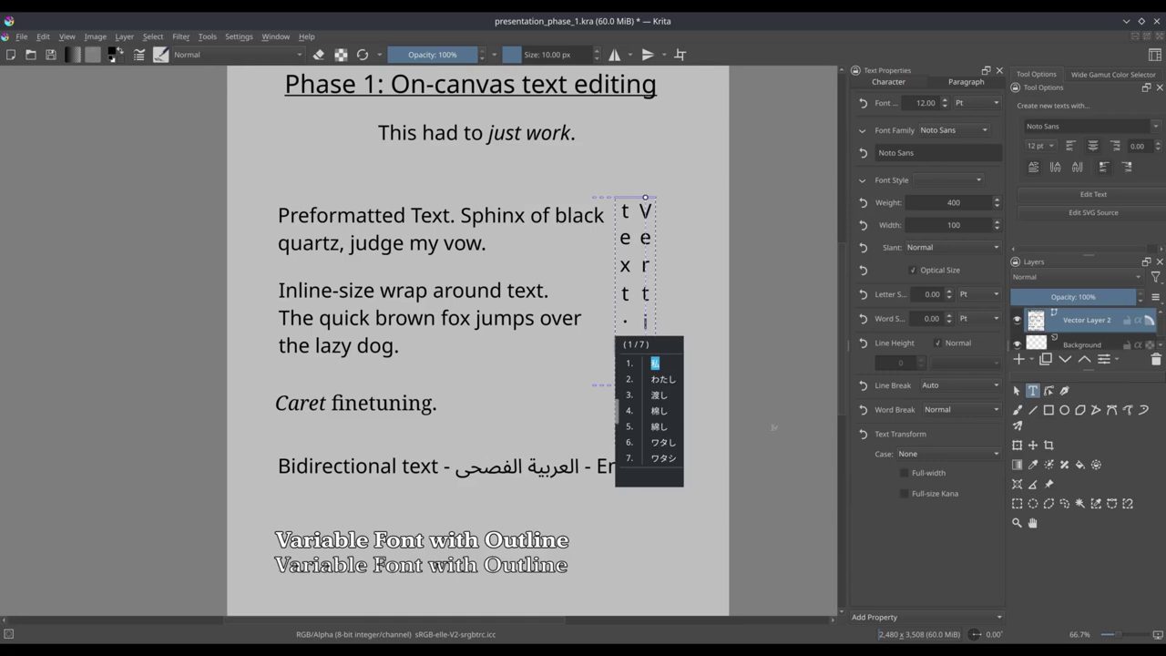
pyautogui.press('Return')
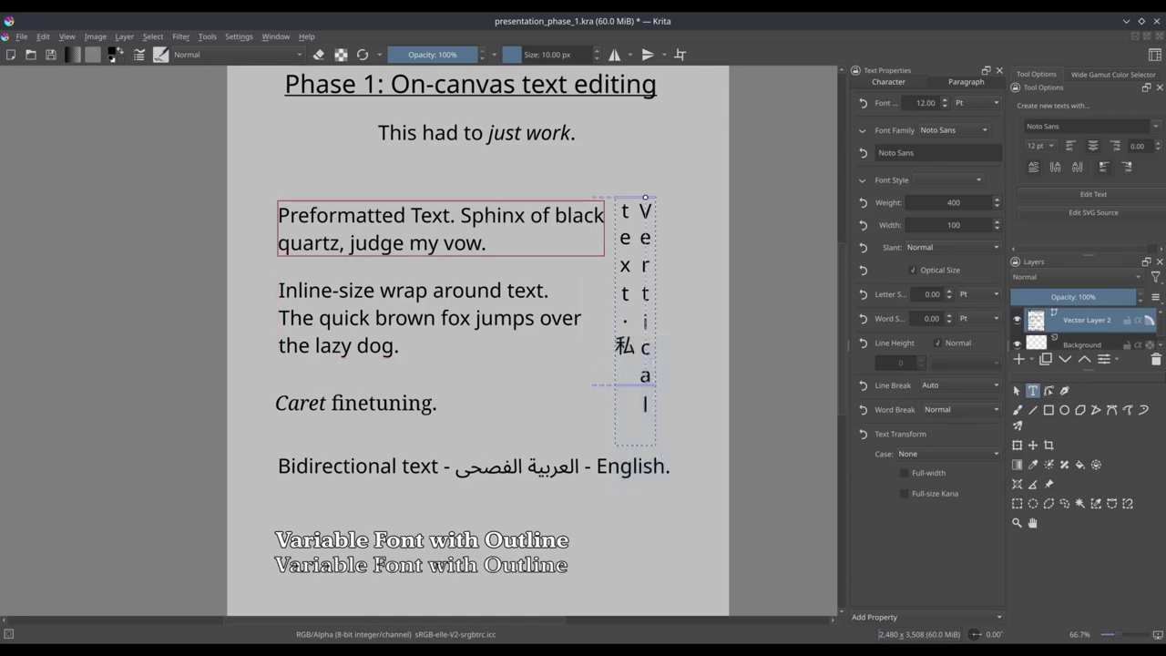
# Add 渡し after 'vow.' in the Preformatted Text block and finish editing
pyautogui.click(504, 241)
pyautogui.write('watashi')
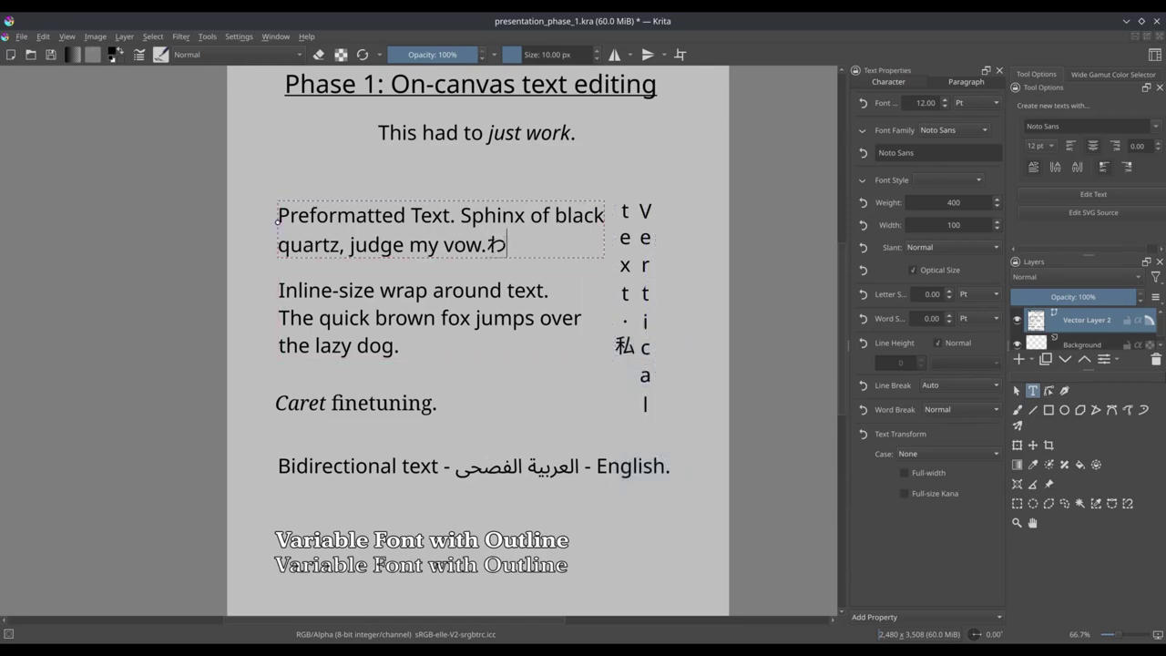
pyautogui.press('space')
pyautogui.press('space')
pyautogui.press('space')
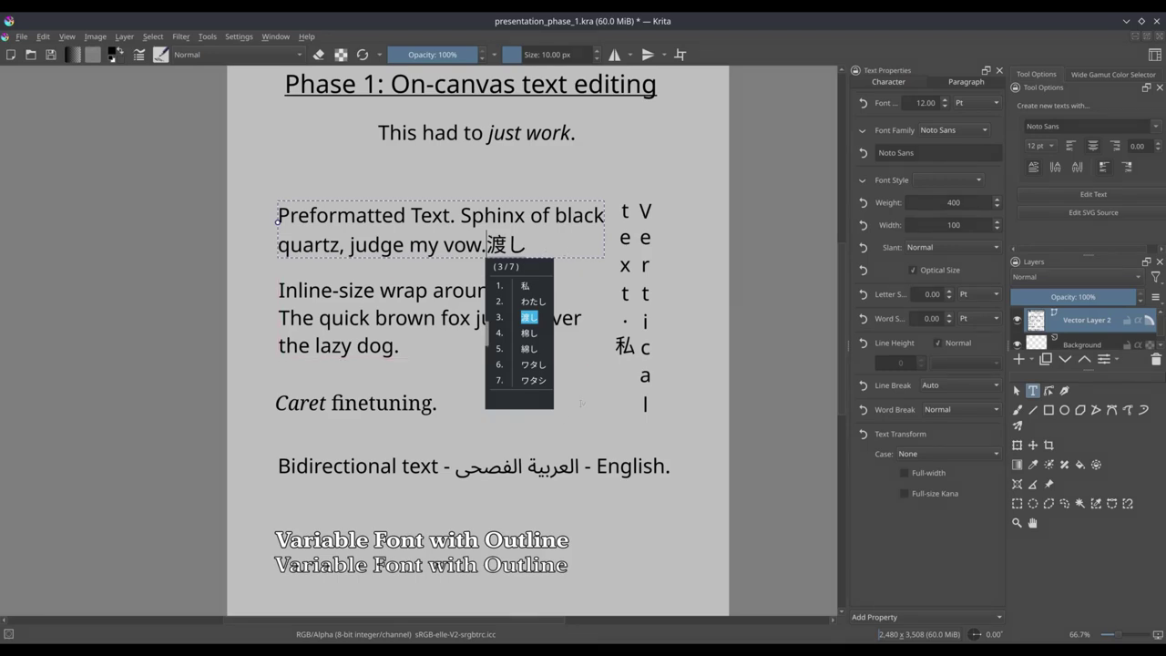
pyautogui.click(581, 402)
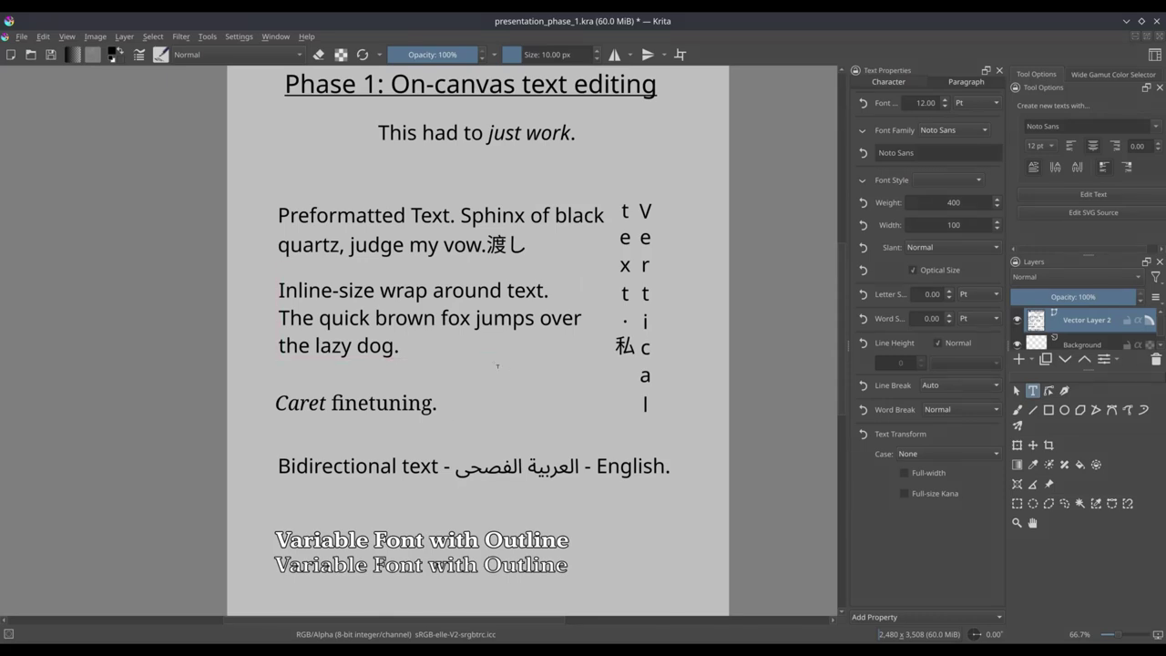
# Append 'speed of text' after 'the lazy dog.', switching the IME to Latin to fix the kana
pyautogui.click(520, 349)
pyautogui.click(487, 350)
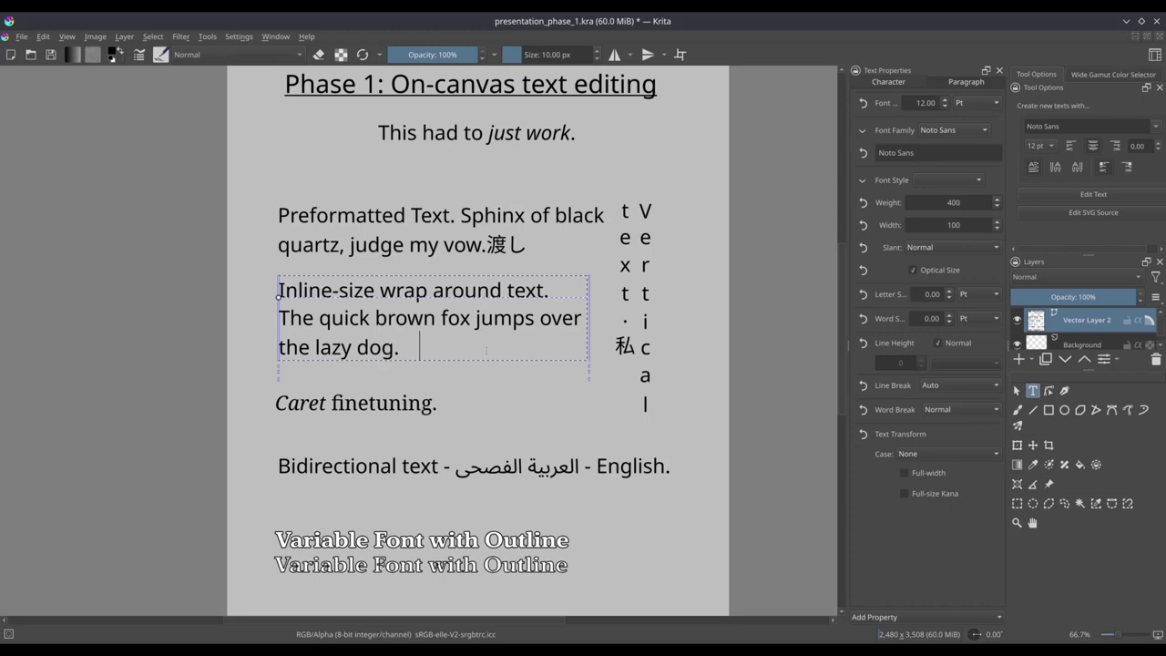
pyautogui.write('sぺえd')
pyautogui.click(927, 588)
pyautogui.moveTo(927, 589)
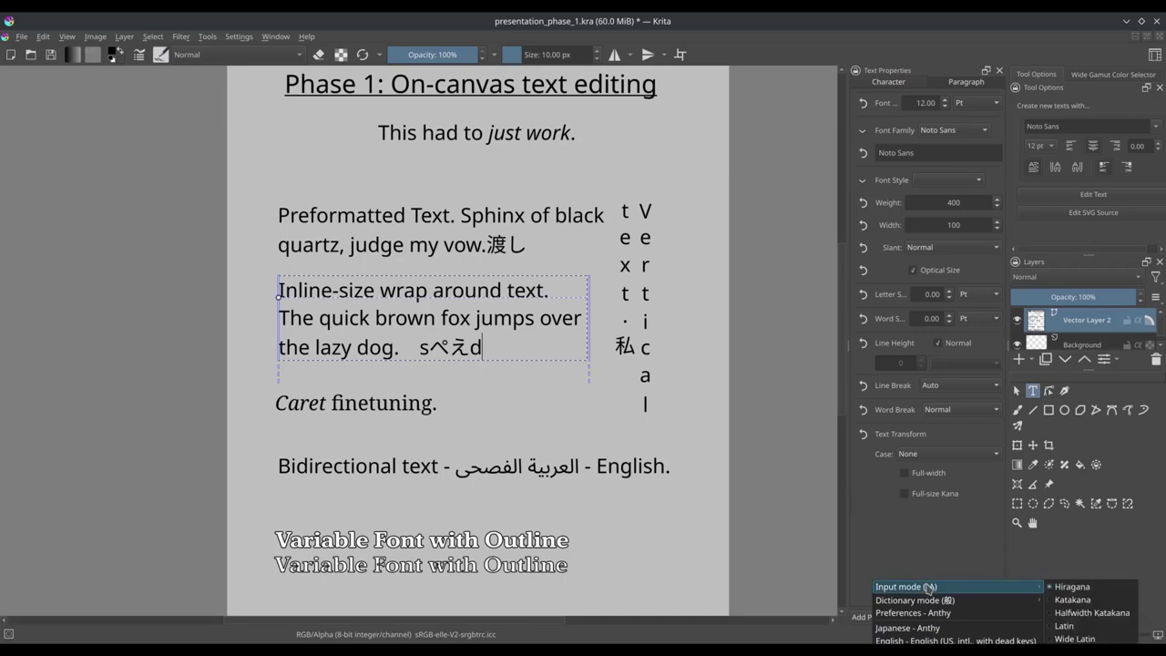
pyautogui.click(1057, 635)
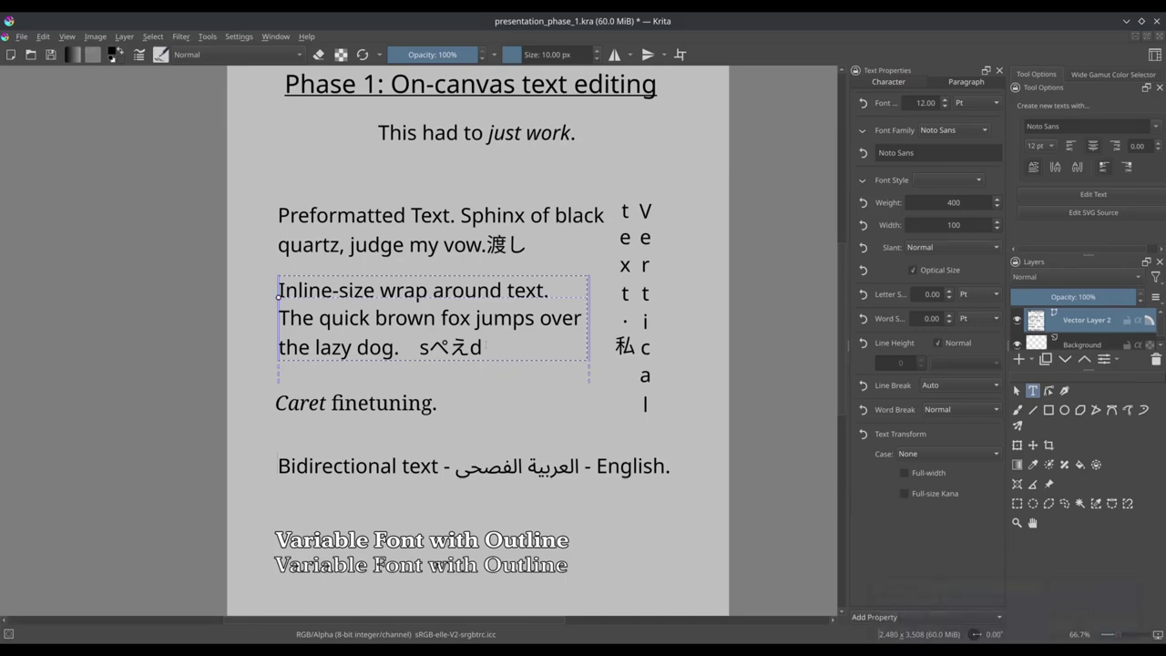
pyautogui.press('BackSpace')
pyautogui.press('BackSpace')
pyautogui.press('BackSpace')
pyautogui.write('peed of text')
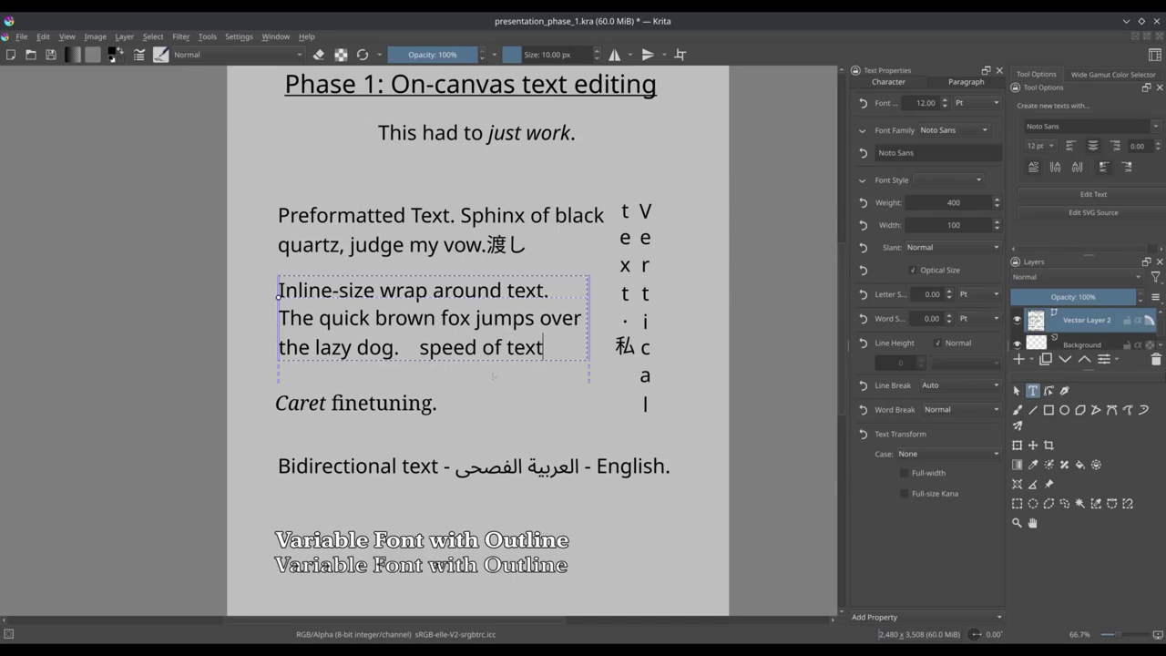
pyautogui.press('Escape')
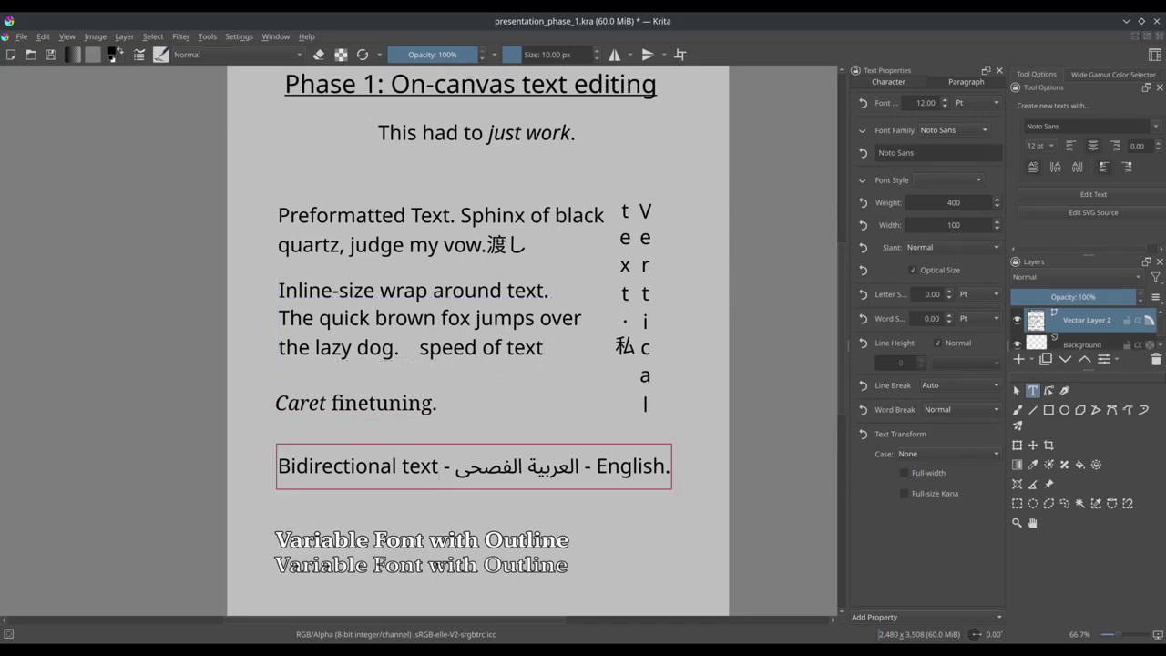
pyautogui.click(439, 467)
pyautogui.scroll(5, 439, 474)
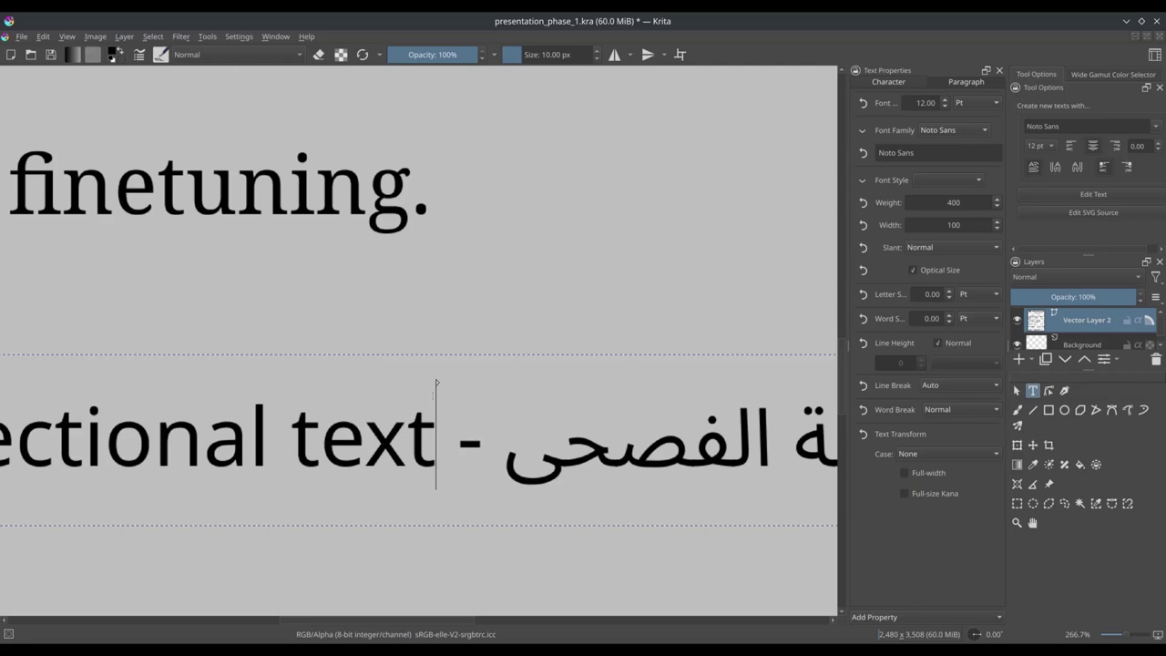
pyautogui.press('1')
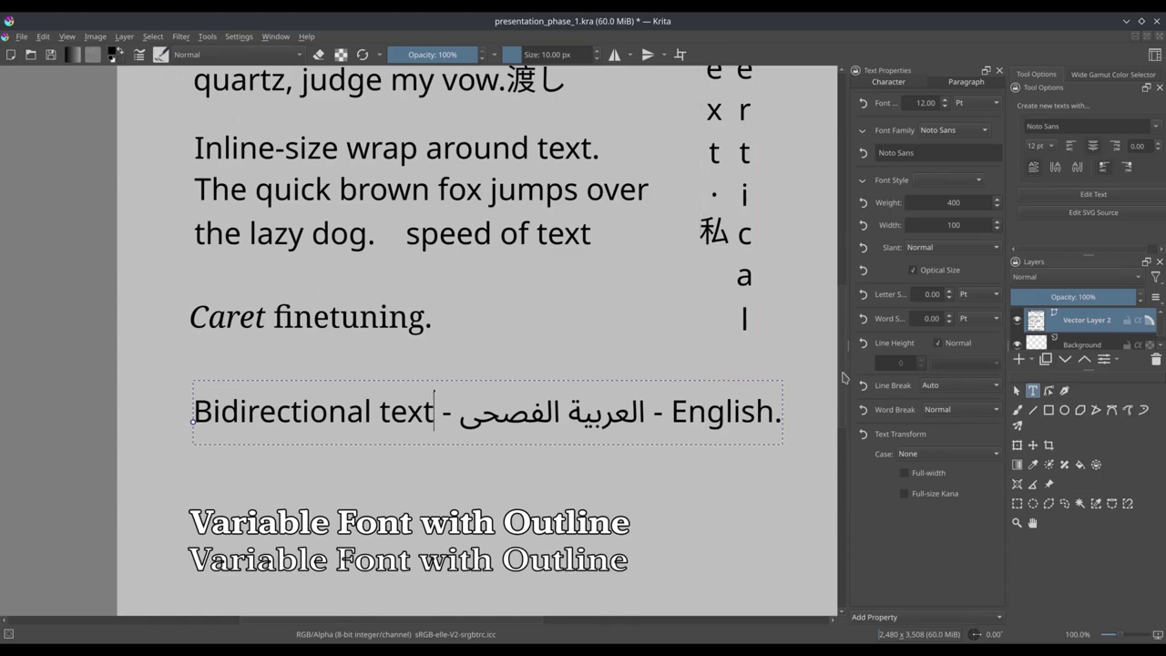
pyautogui.scroll(-3, 542, 412)
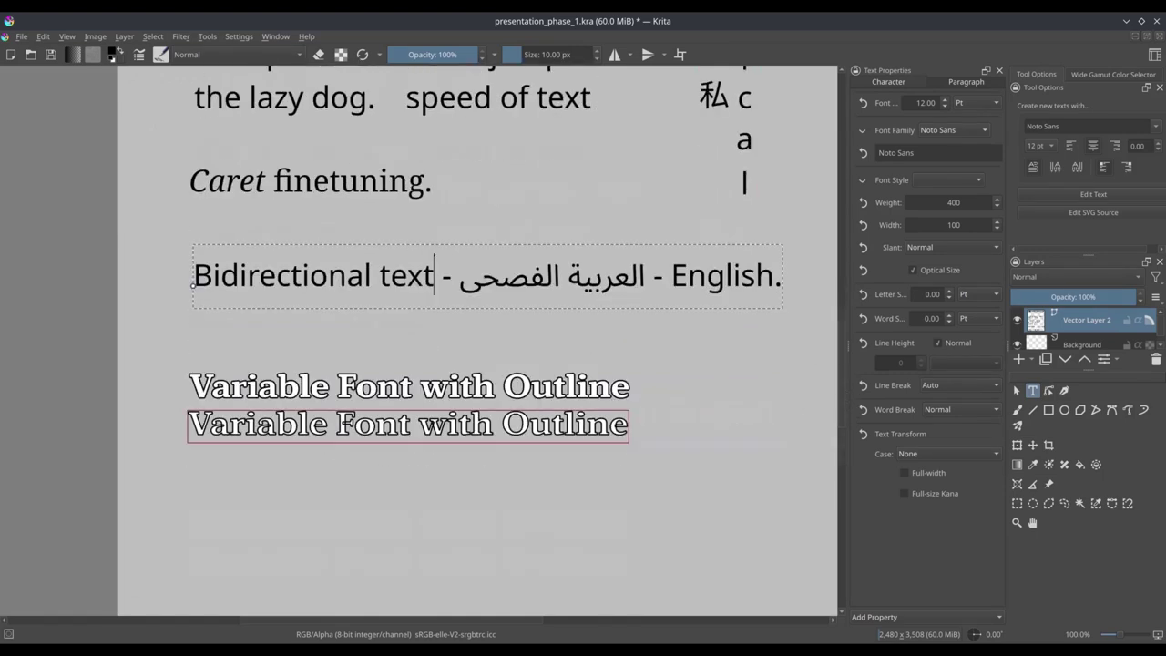
pyautogui.scroll(1, 542, 412)
pyautogui.scroll(3, 392, 401)
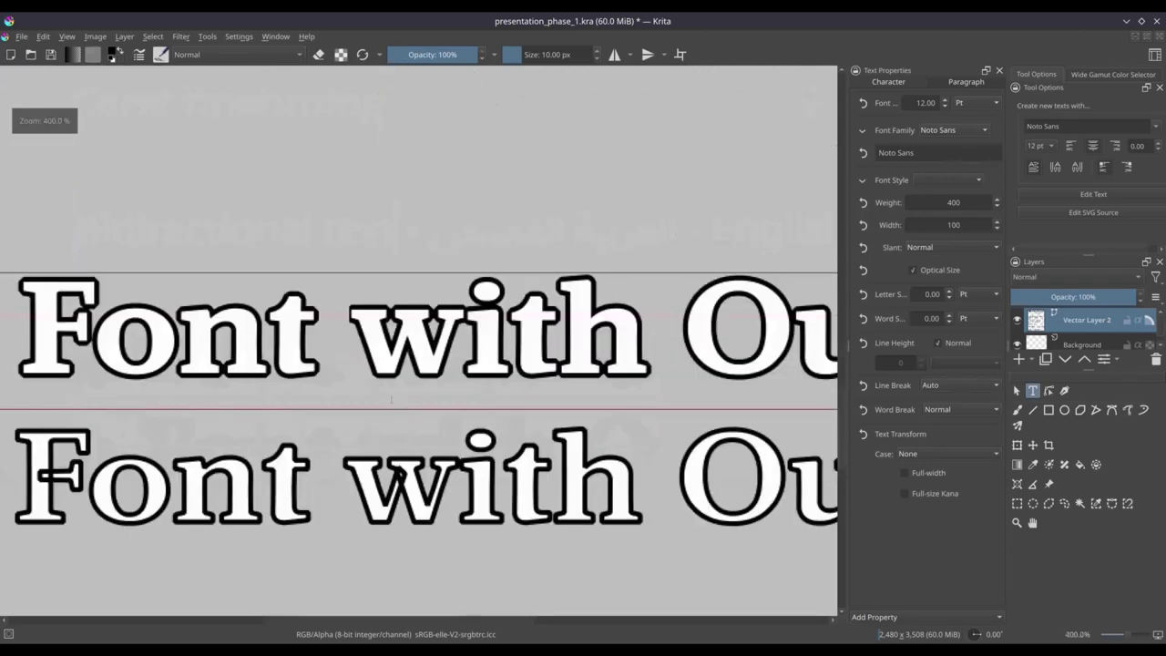
pyautogui.scroll(-3, 392, 399)
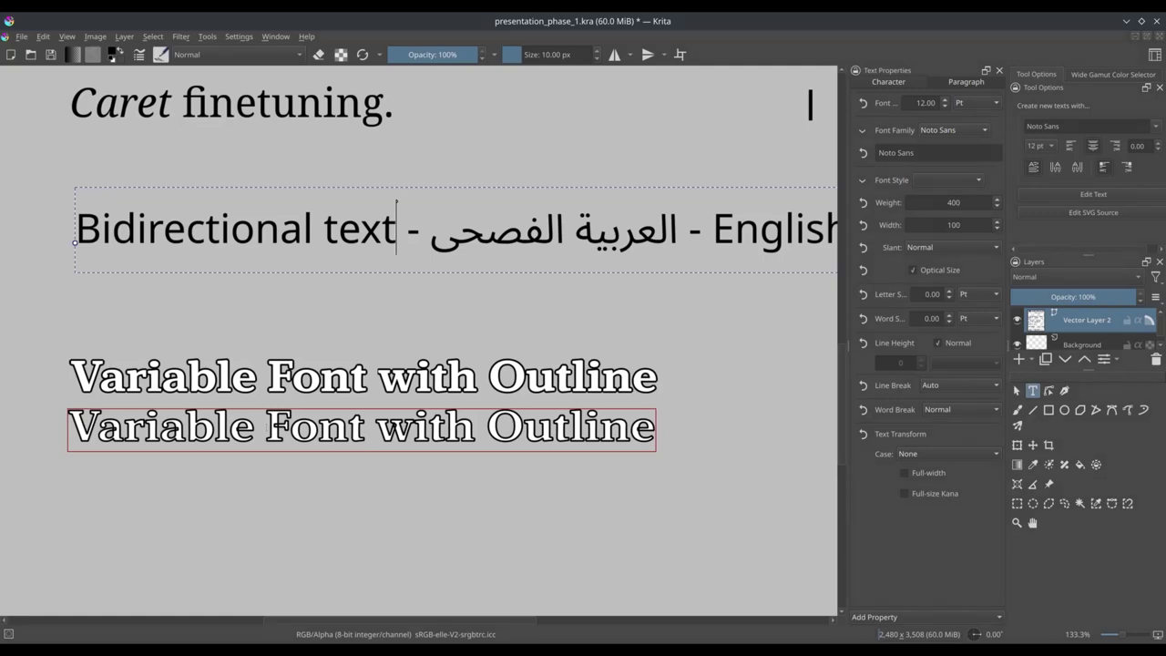
pyautogui.click(269, 427)
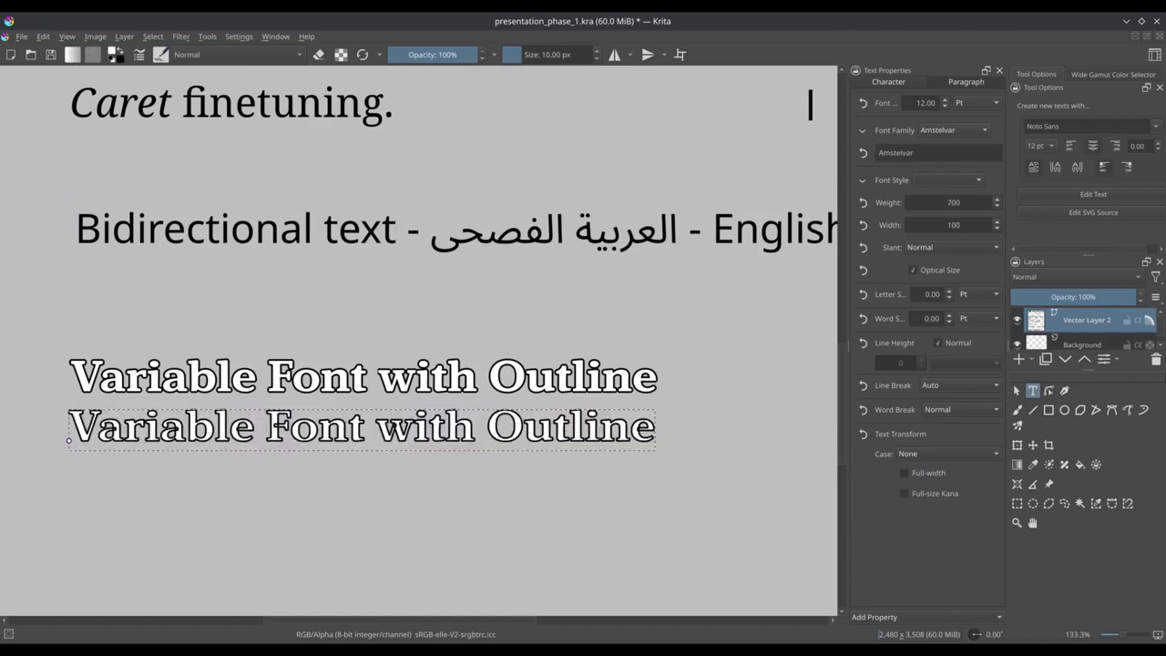
pyautogui.scroll(1, 270, 426)
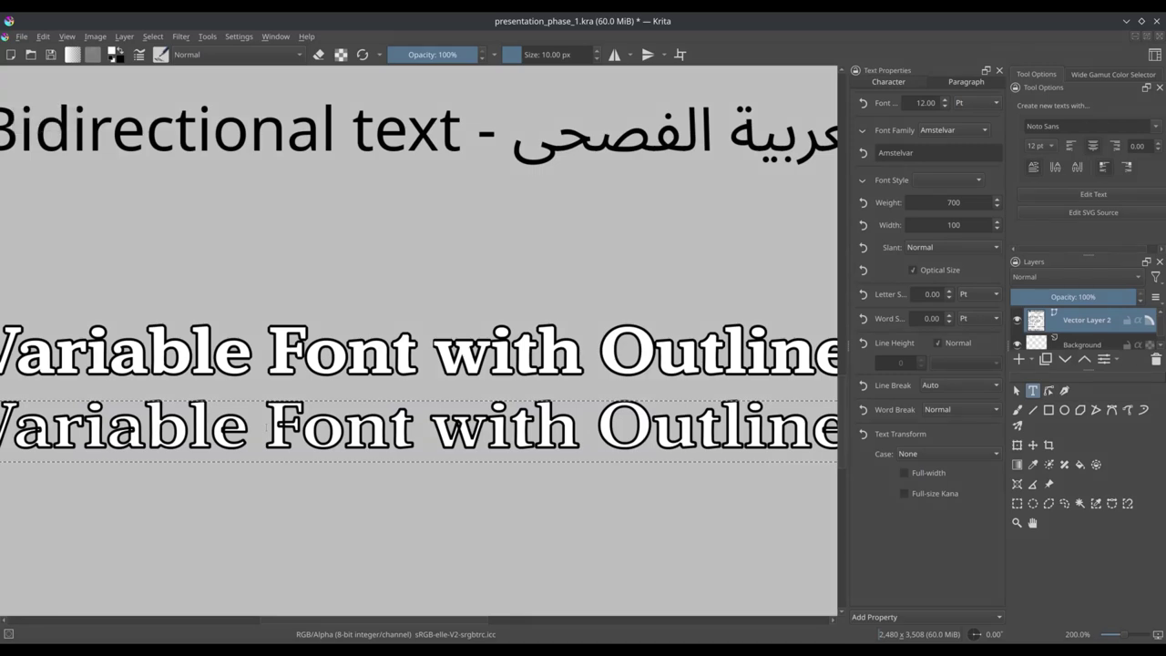
pyautogui.scroll(2, 269, 428)
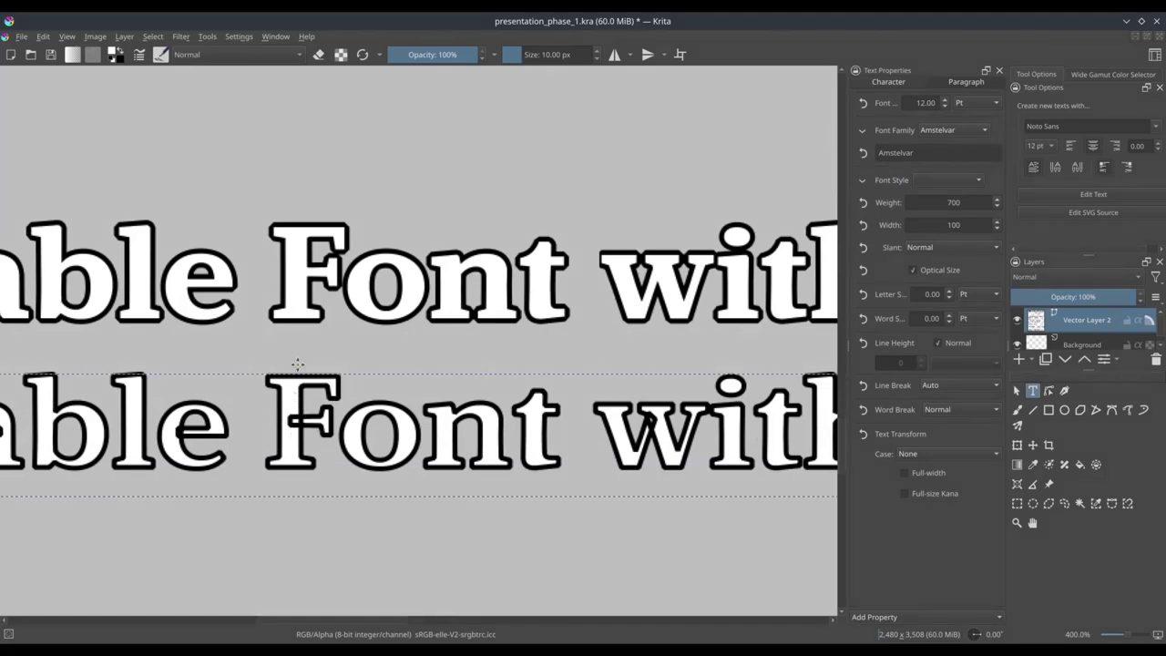
pyautogui.click(279, 292)
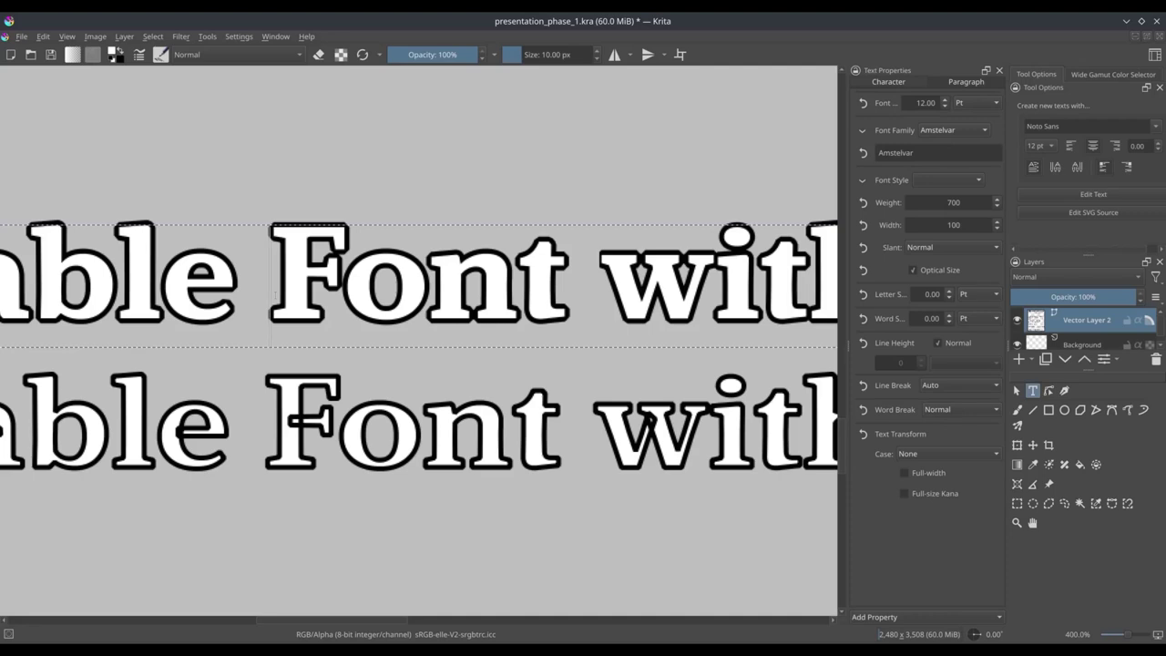
pyautogui.scroll(-2, 272, 294)
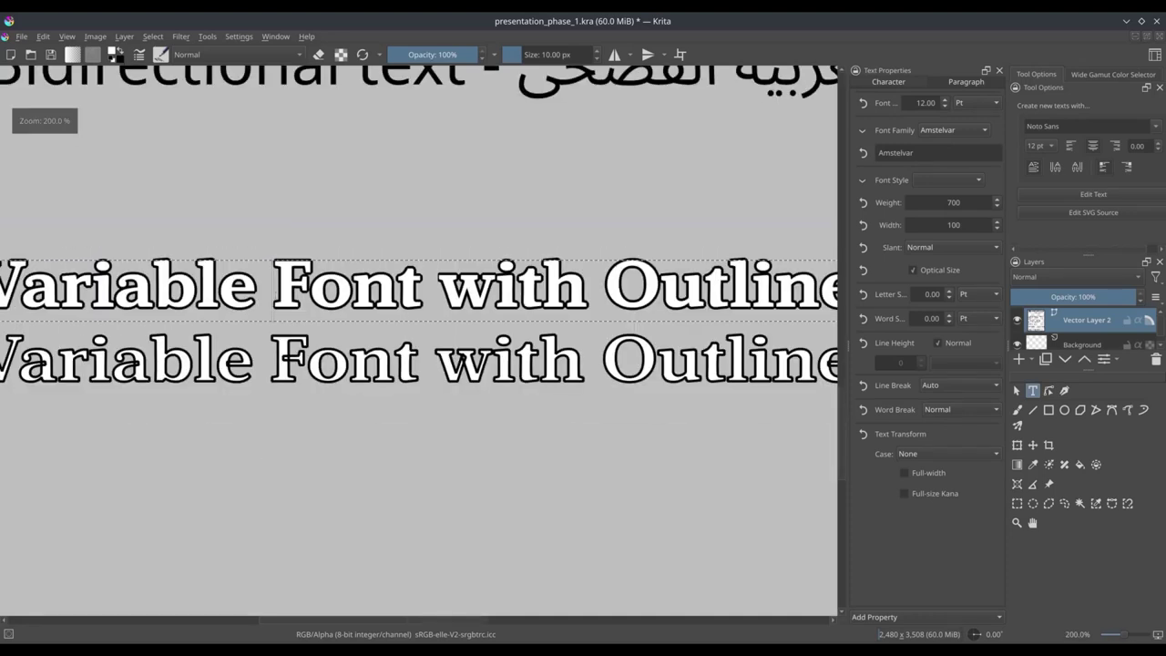
pyautogui.scroll(-1, 271, 295)
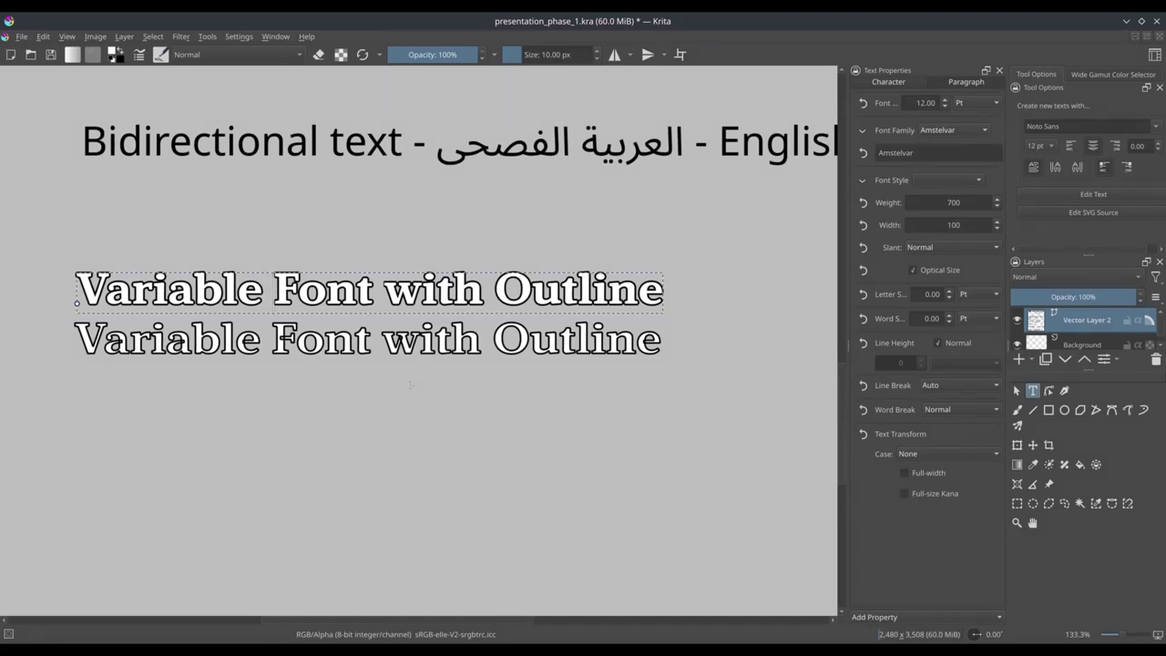
pyautogui.scroll(-3, 411, 385)
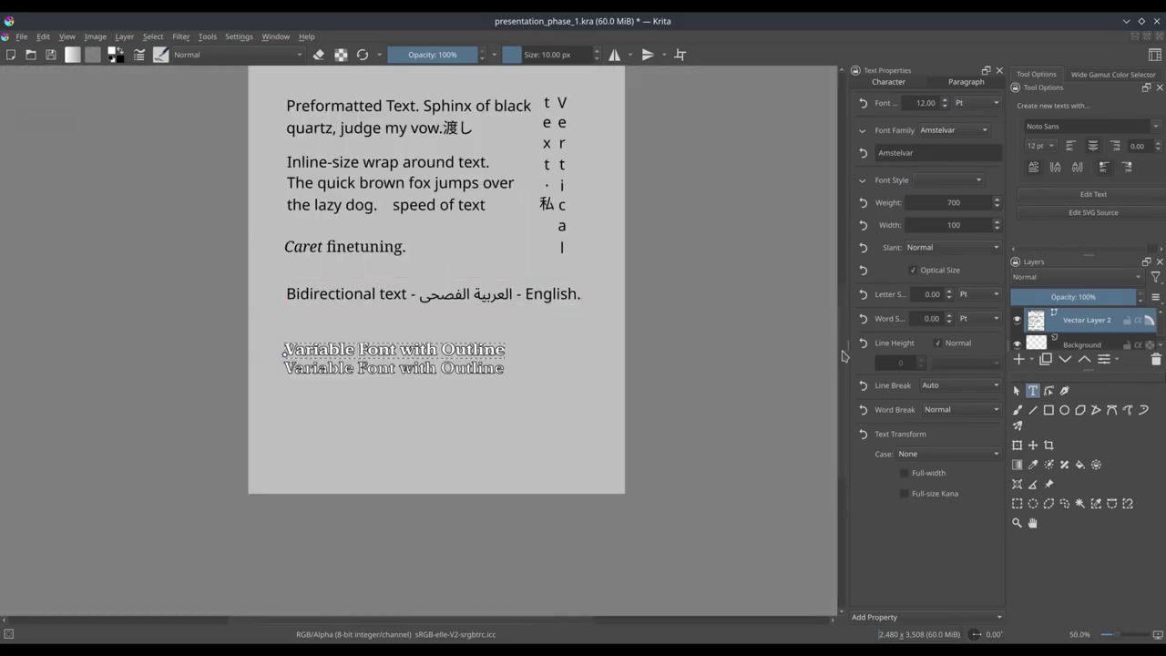
pyautogui.scroll(3, 836, 315)
pyautogui.scroll(-1, 837, 315)
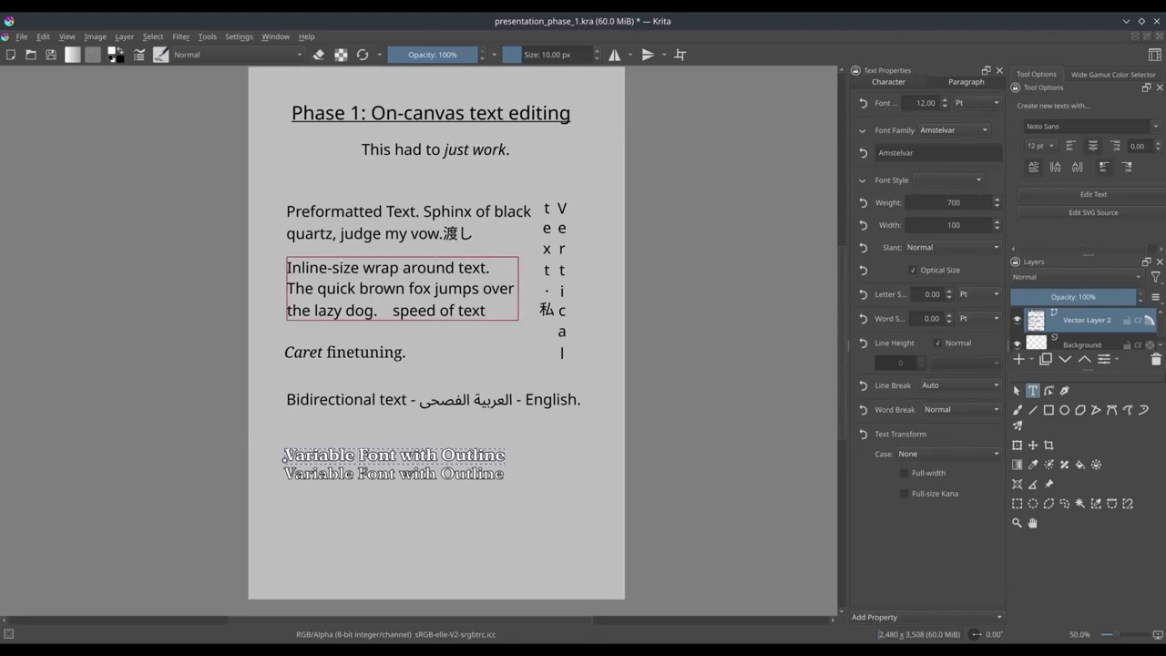
pyautogui.scroll(1, 435, 262)
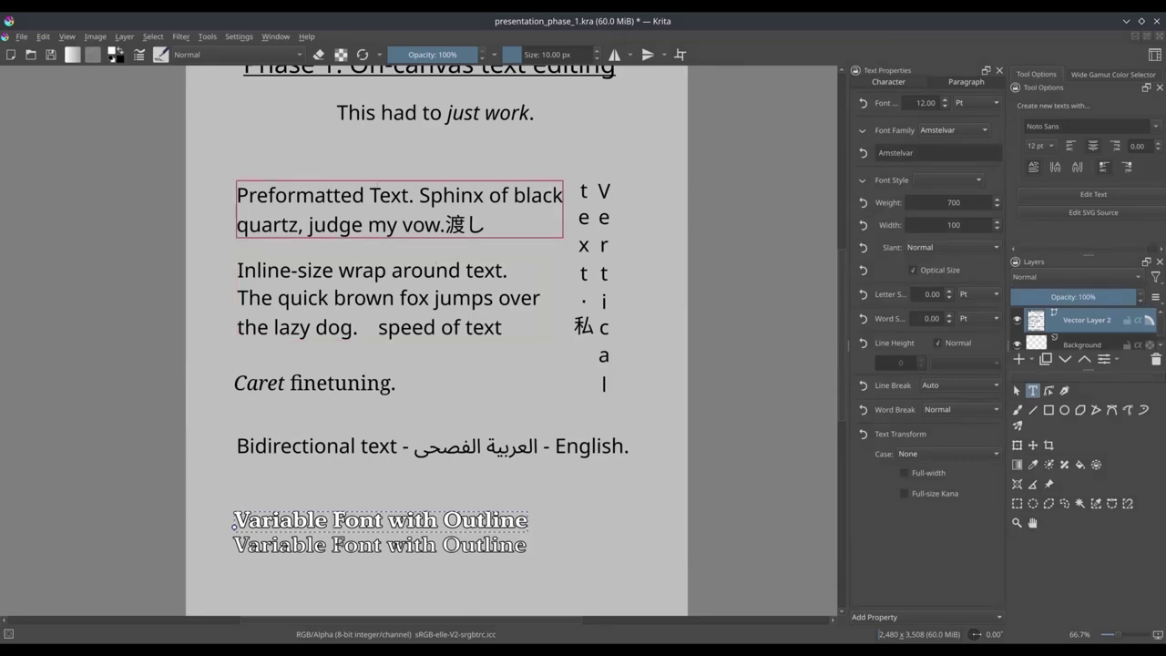
# Switch to the presentation_phase_2kra.kra document from the Window menu
pyautogui.click(266, 39)
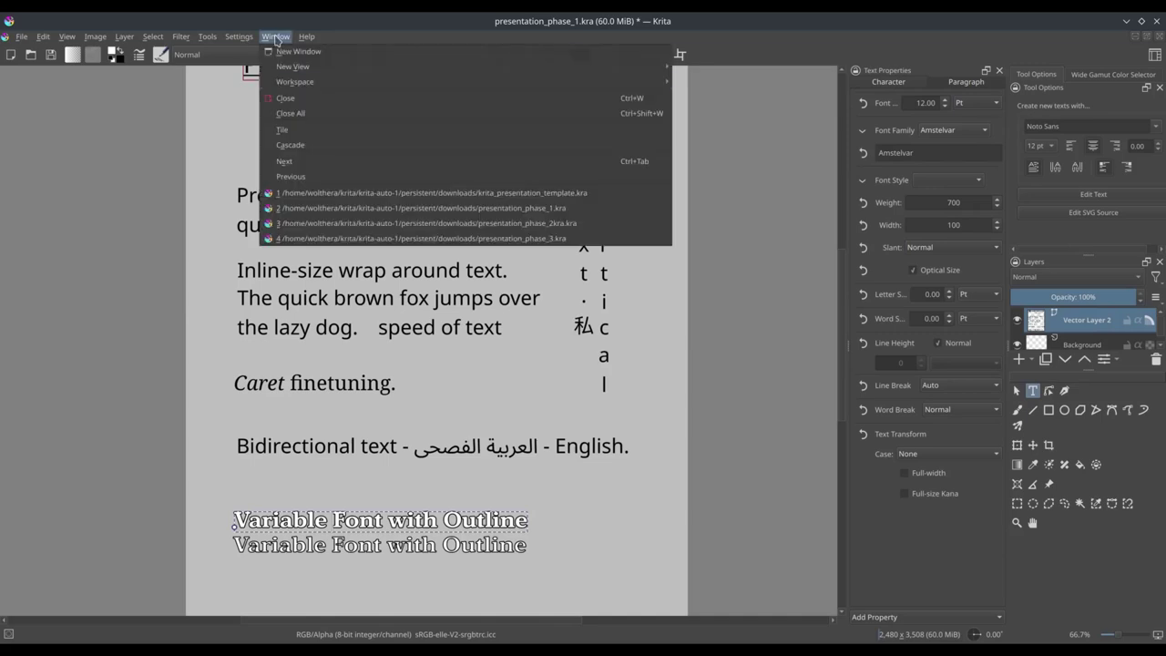
pyautogui.click(320, 225)
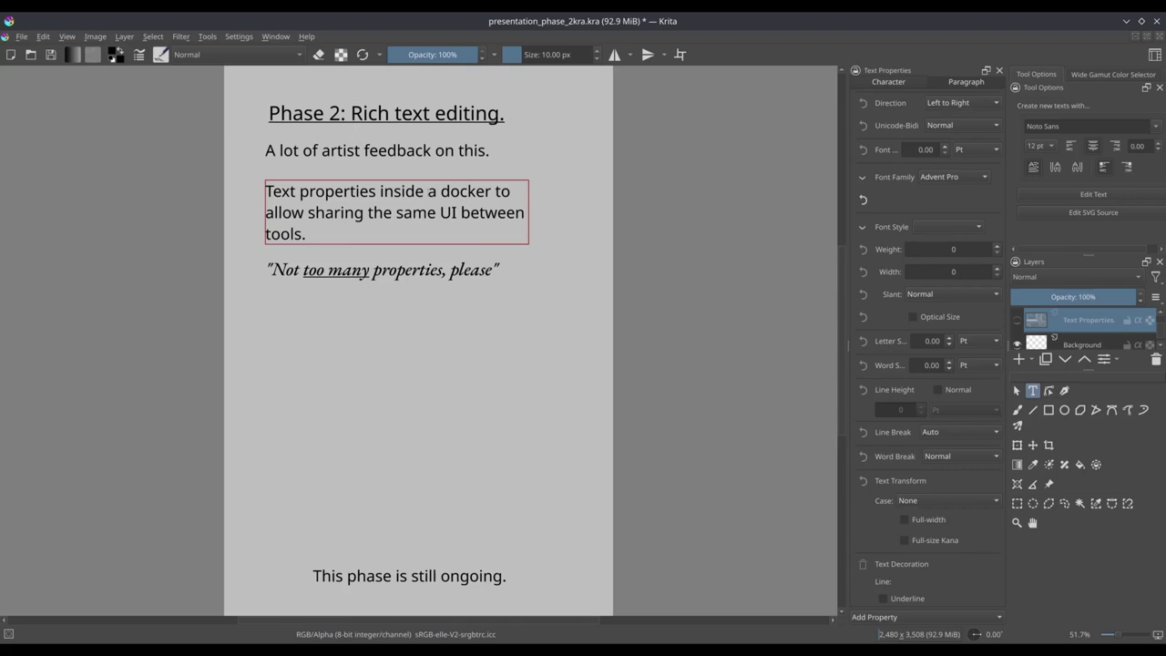
# Move the text caret through the feedback line, the Text properties paragraph, then the italic quote
pyautogui.click(419, 151)
pyautogui.click(419, 150)
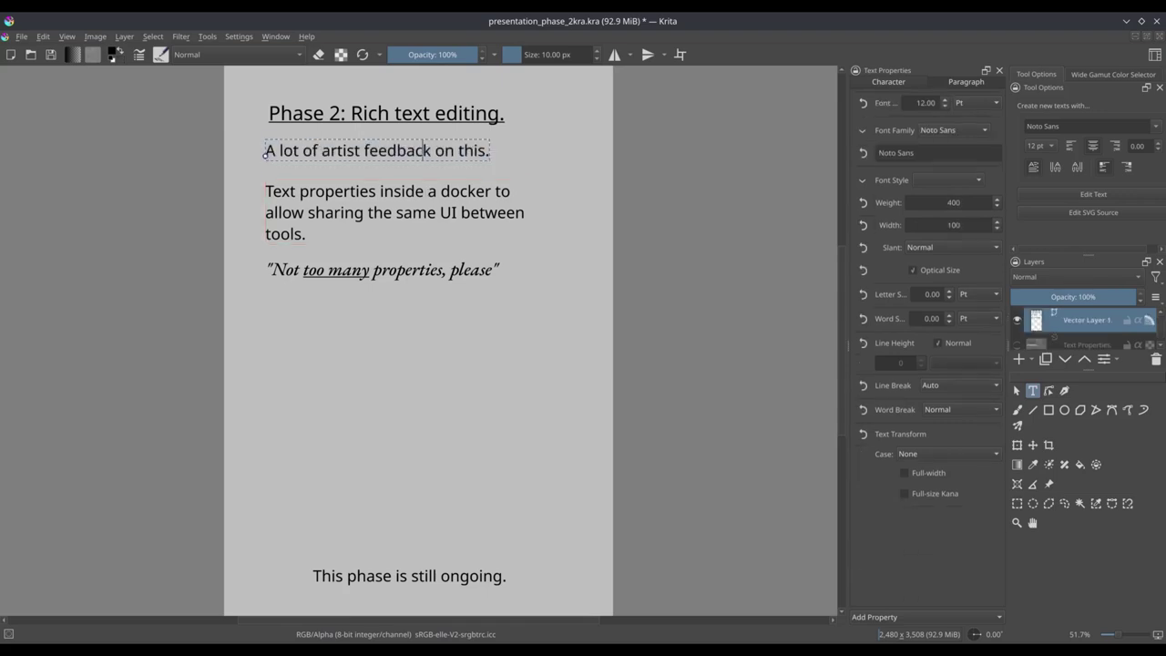
pyautogui.click(437, 213)
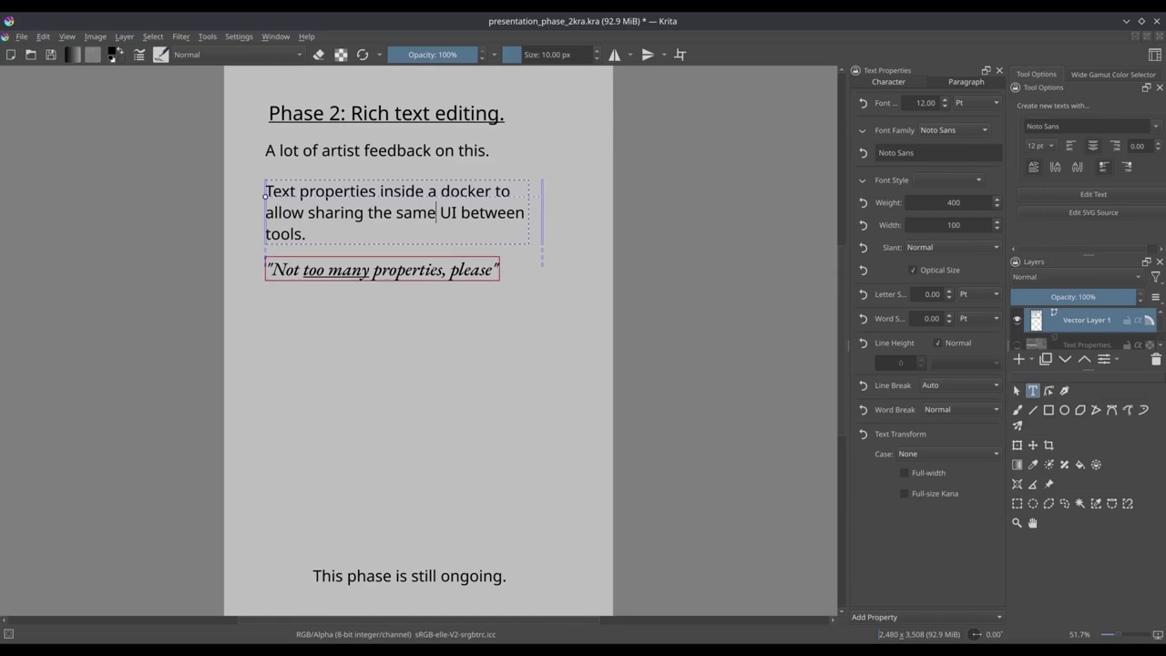
pyautogui.click(435, 270)
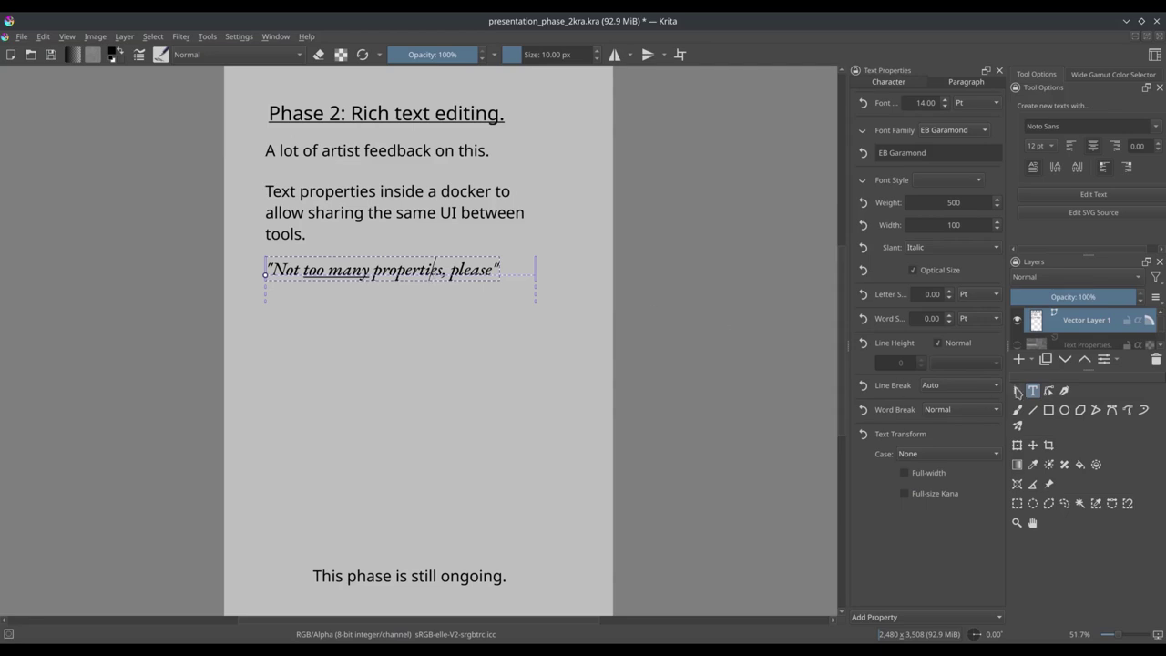
# With Select Shapes, select the heading and feedback line, then select the italic quote shape instead
pyautogui.click(1017, 390)
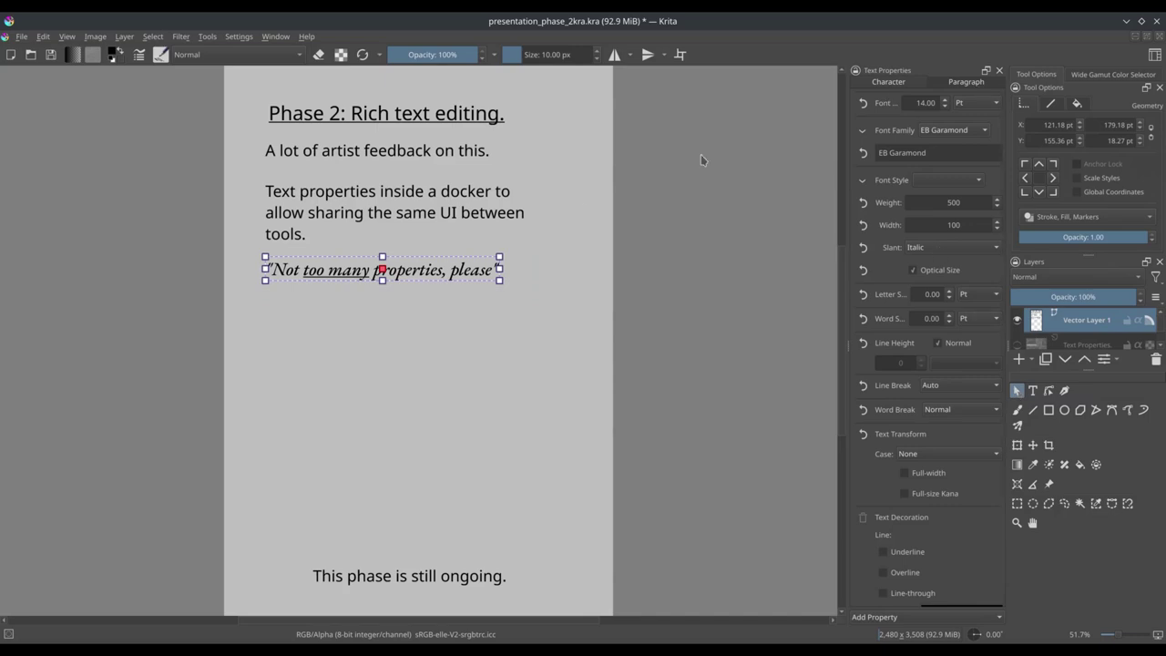
pyautogui.moveTo(536, 106); pyautogui.dragTo(390, 183)
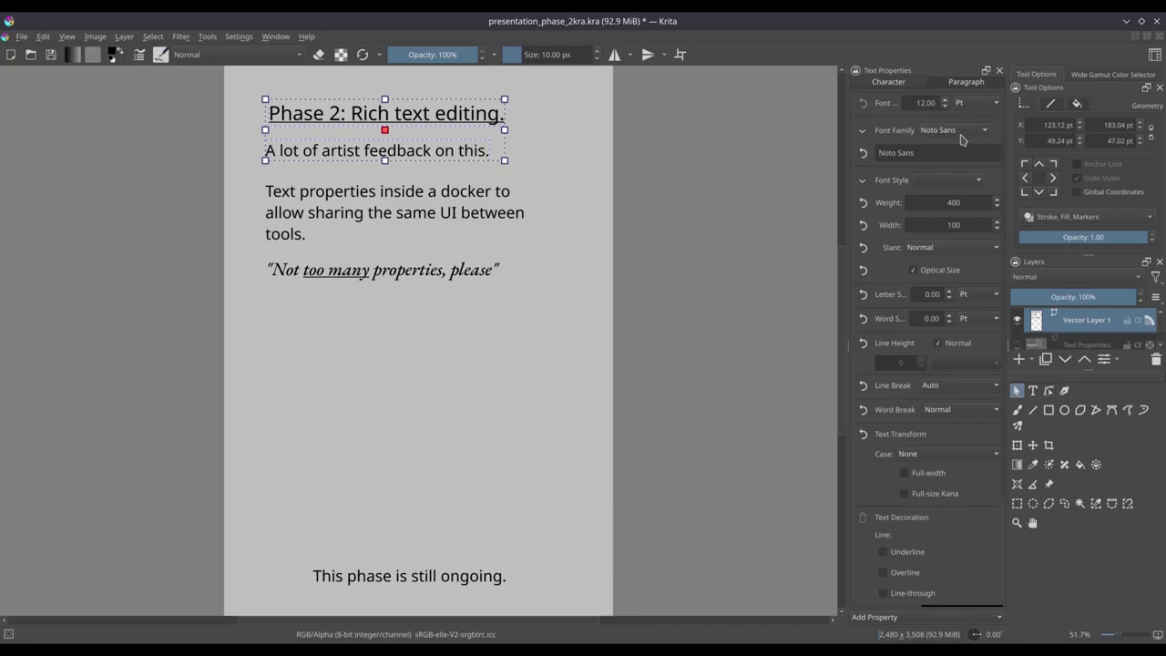
pyautogui.scroll(2, 945, 102)
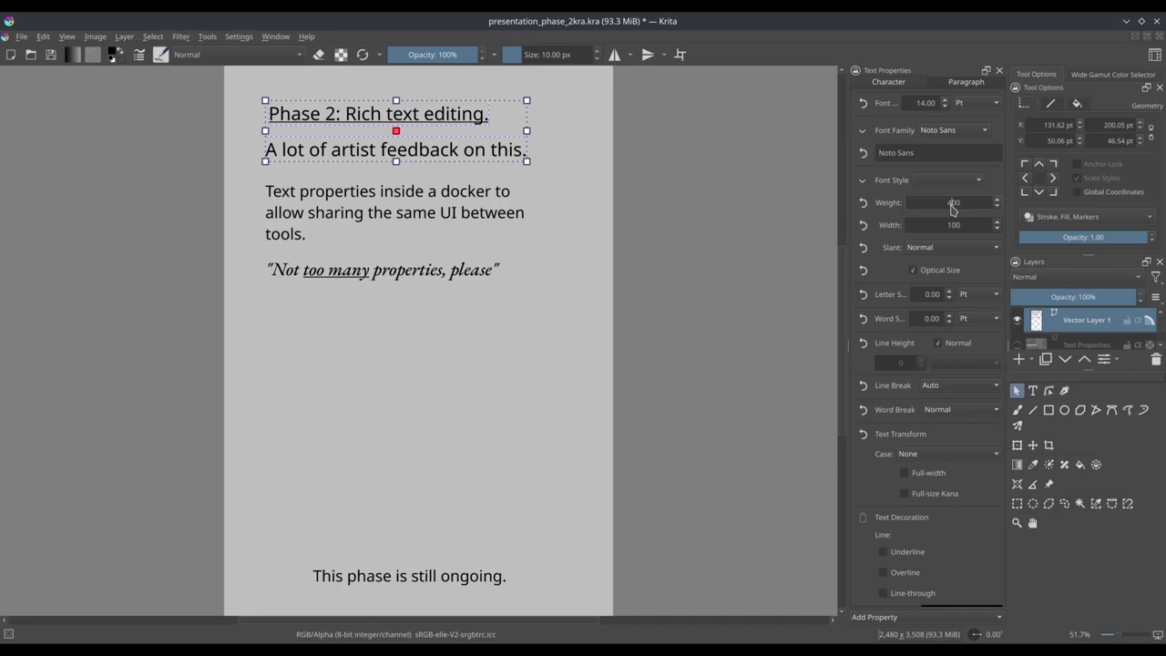
pyautogui.scroll(3, 951, 208)
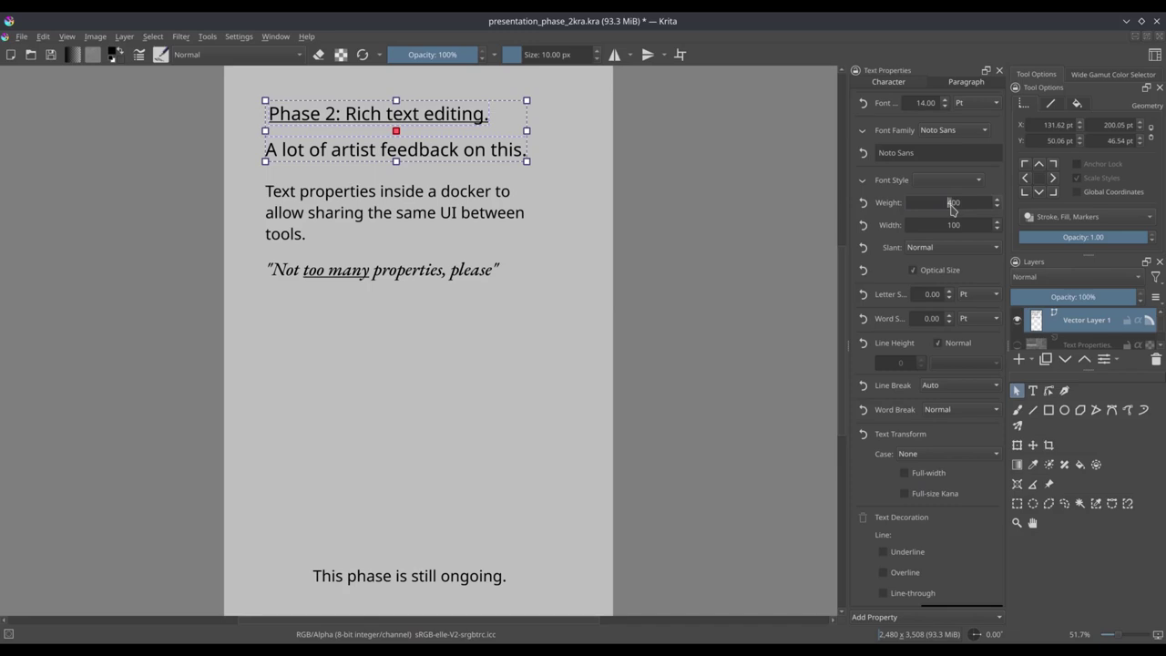
pyautogui.click(573, 250)
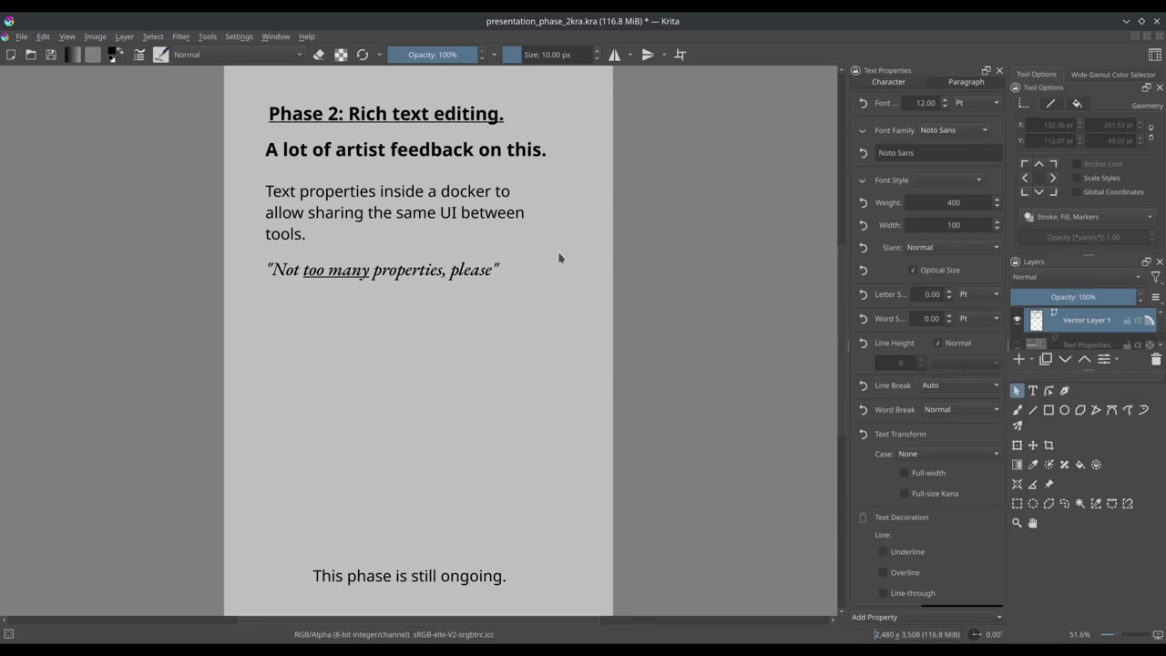
pyautogui.click(492, 273)
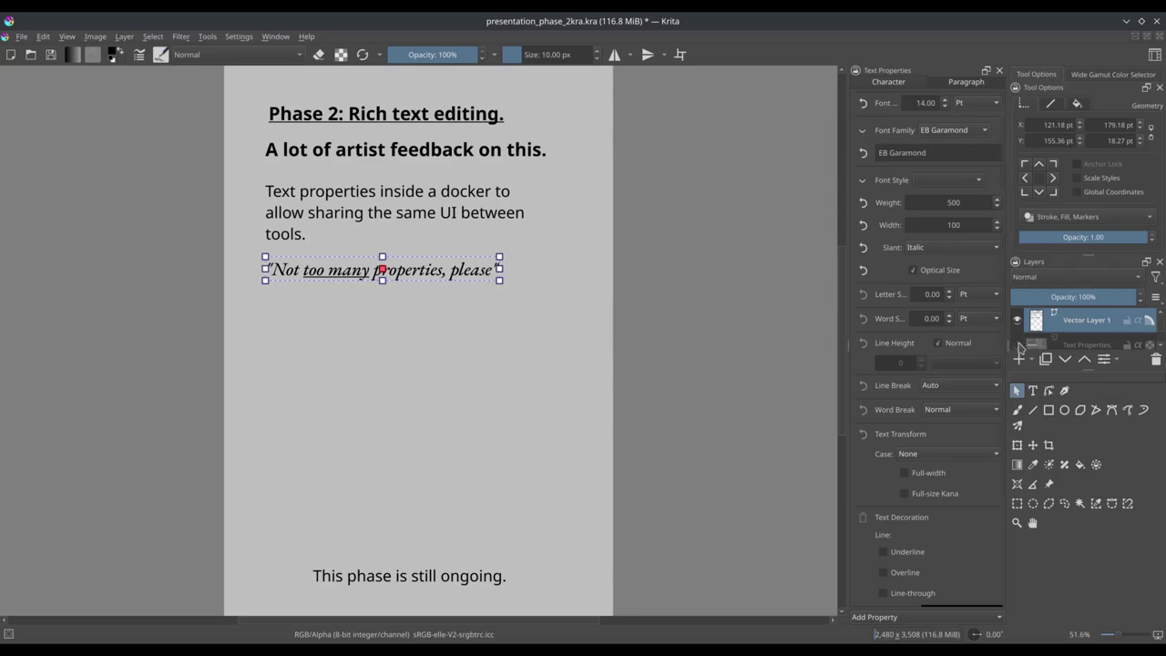
# Make the Text Properties screenshot layer visible and set it as the active layer
pyautogui.click(1017, 344)
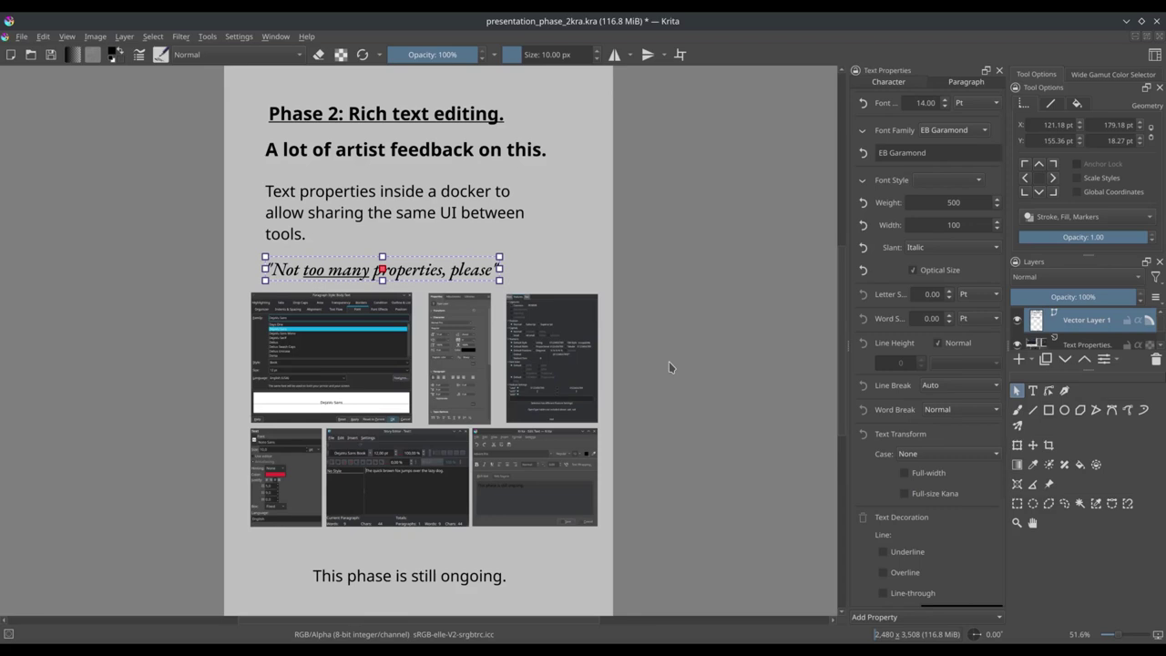
pyautogui.click(1087, 345)
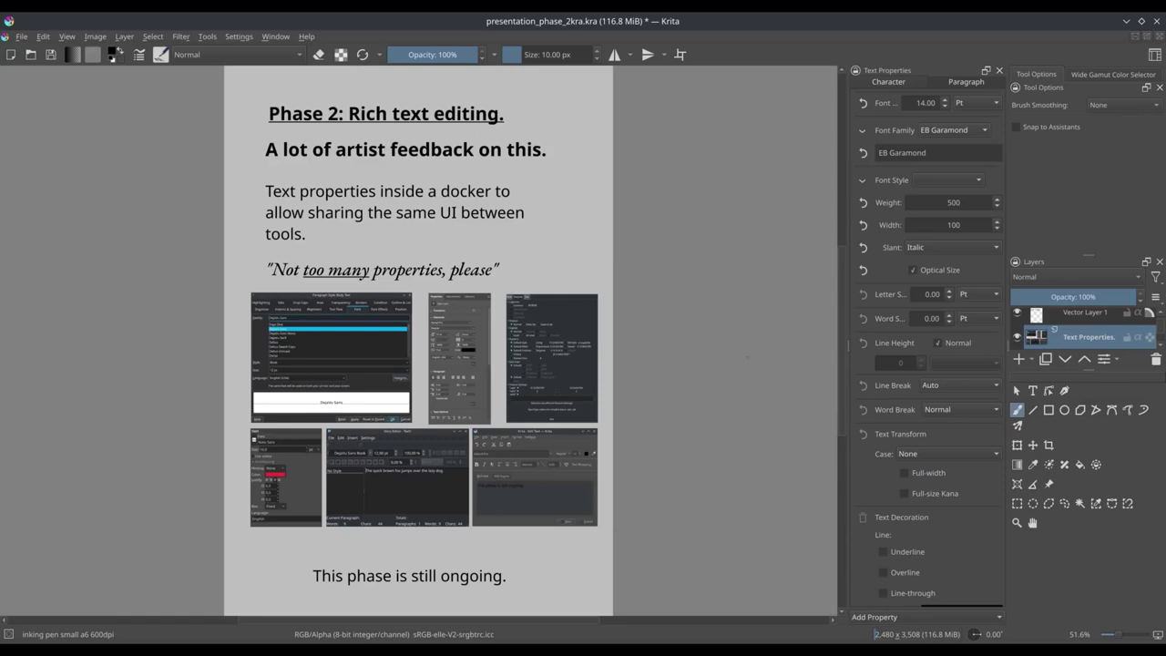
pyautogui.click(1016, 444)
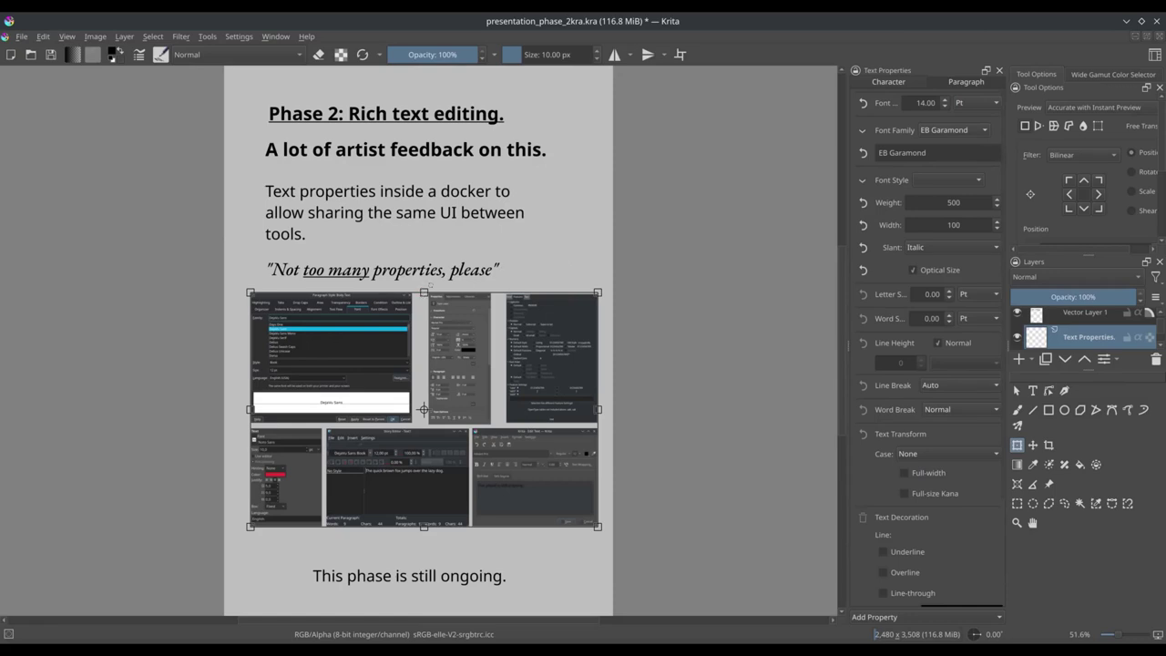
pyautogui.moveTo(424, 292); pyautogui.dragTo(515, 292)
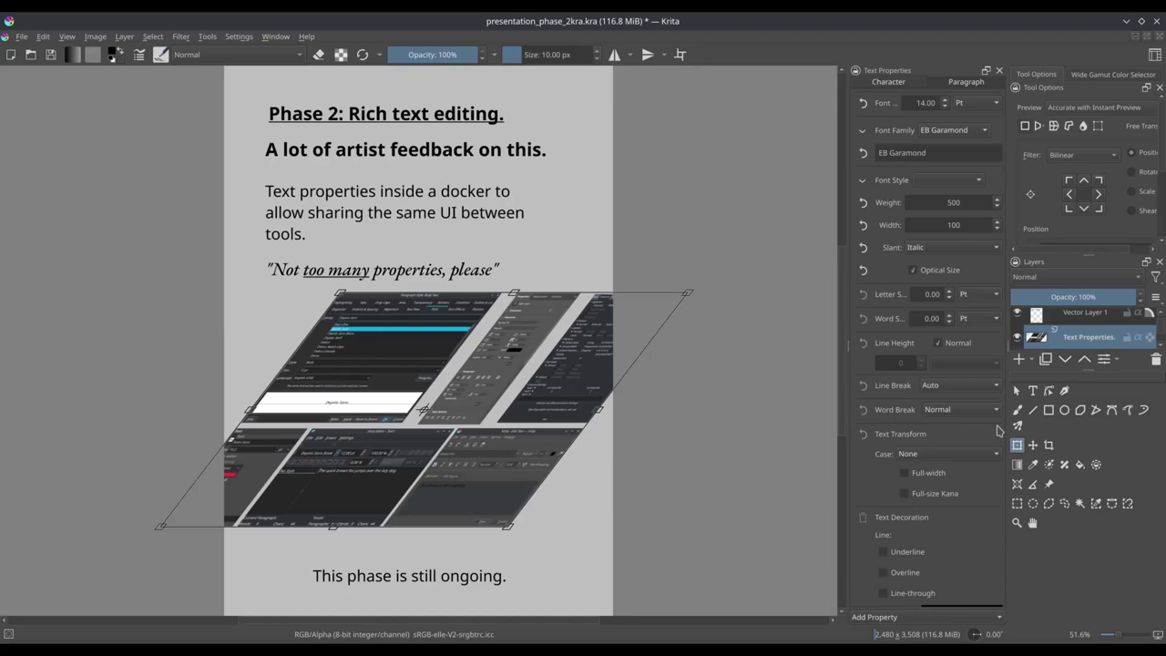
pyautogui.click(1034, 392)
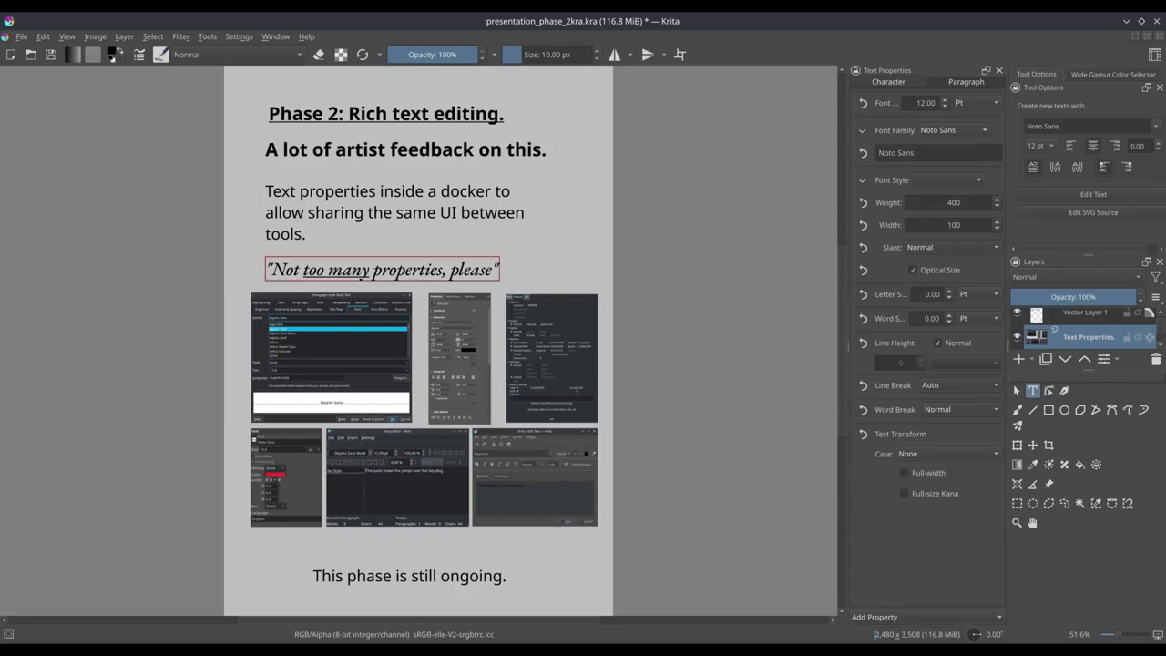
pyautogui.click(478, 270)
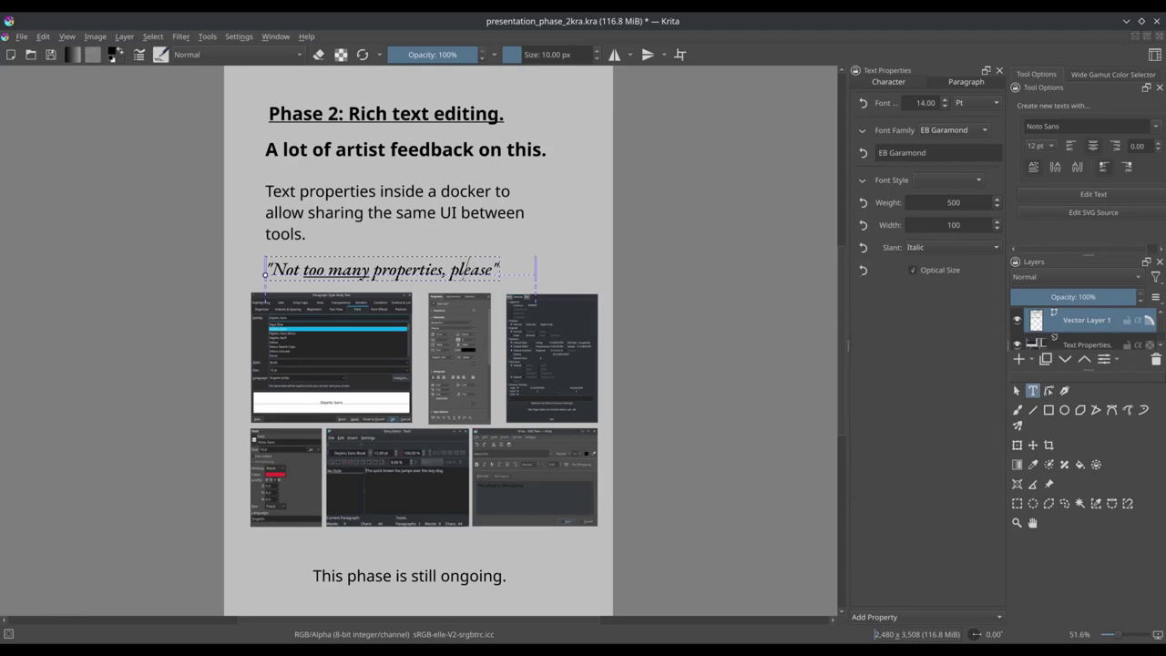
pyautogui.doubleClick(471, 269)
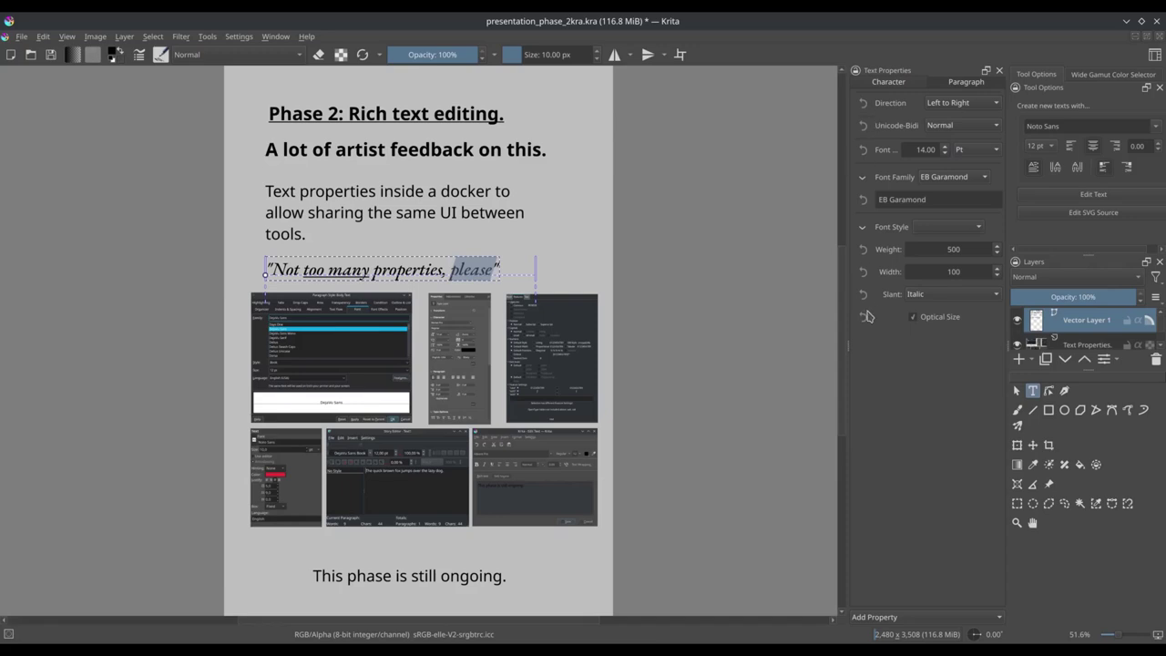
pyautogui.click(896, 619)
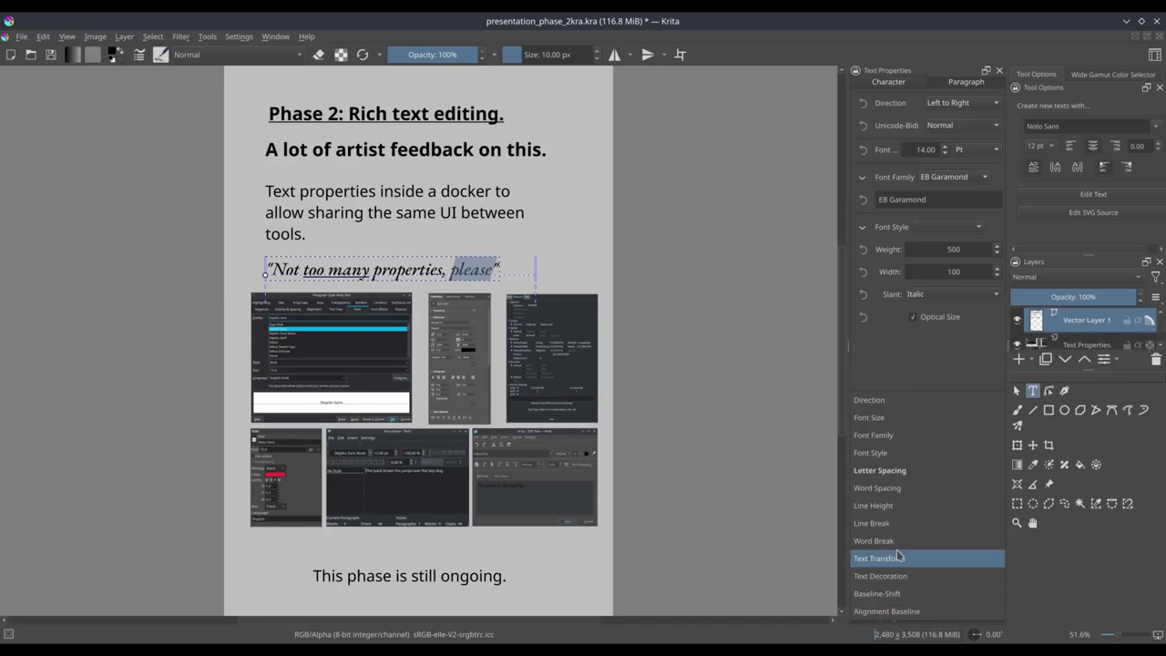
pyautogui.click(899, 470)
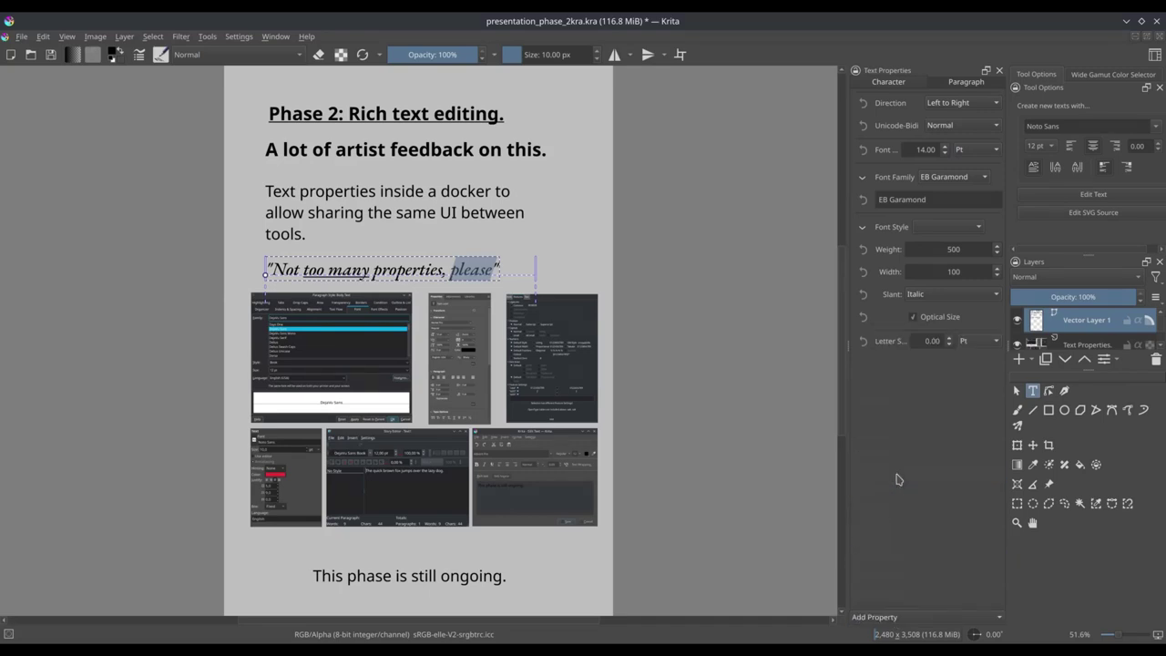
pyautogui.click(949, 338)
pyautogui.click(950, 338)
pyautogui.hotkey('shift', 'Right')
pyautogui.write('2')
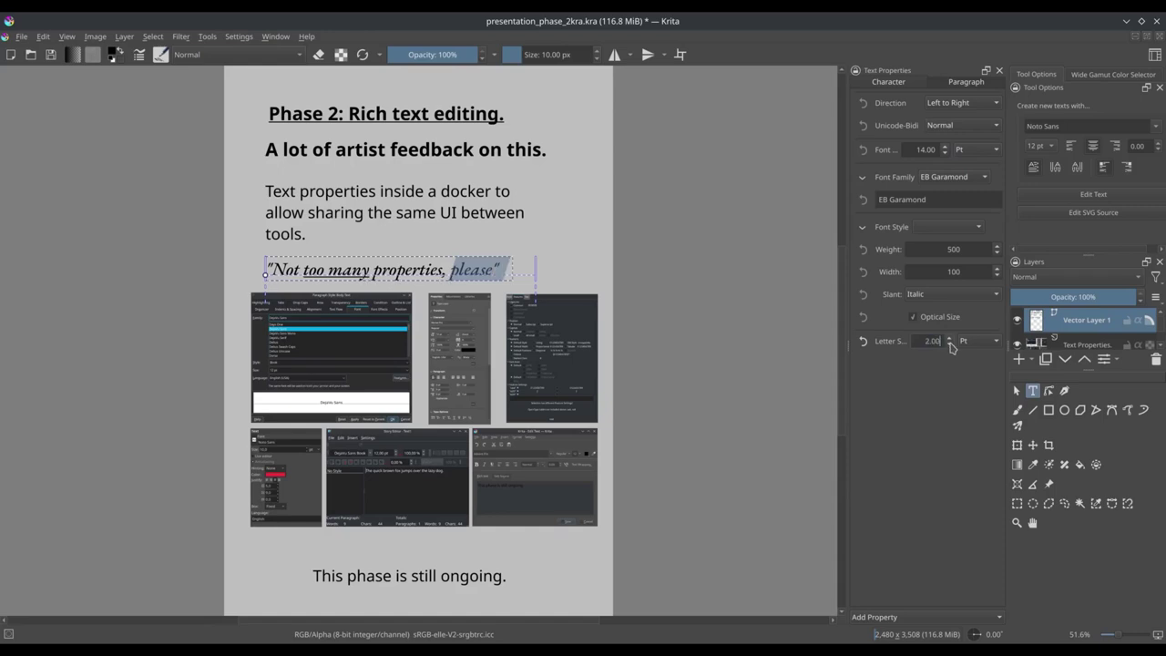
pyautogui.click(862, 342)
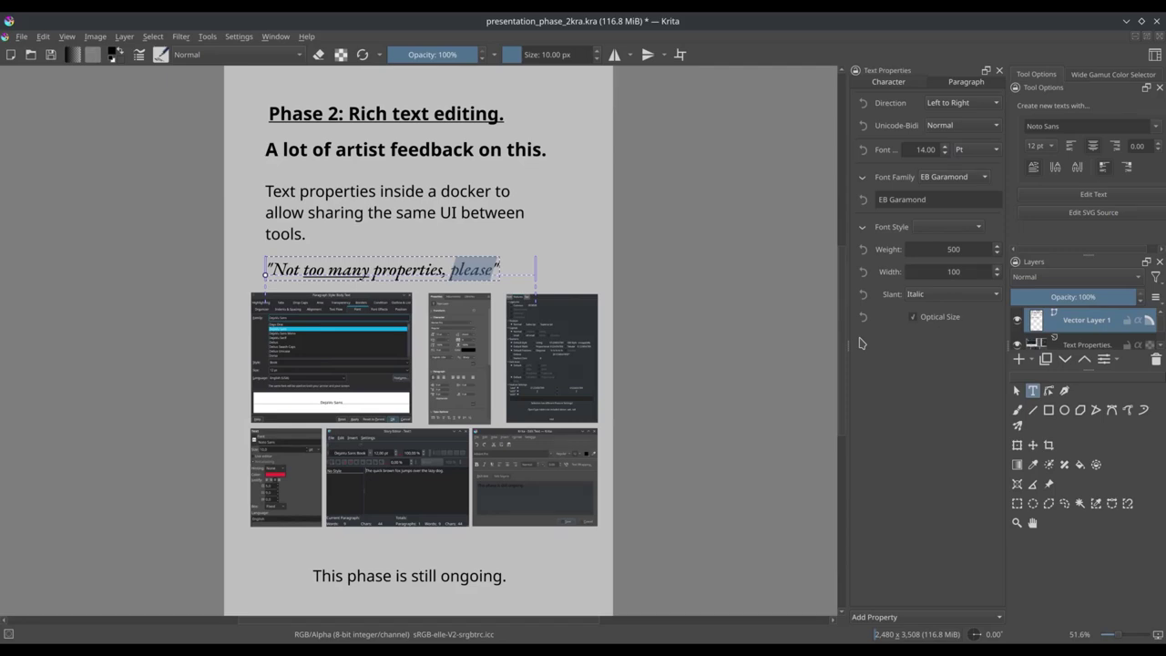
pyautogui.click(938, 295)
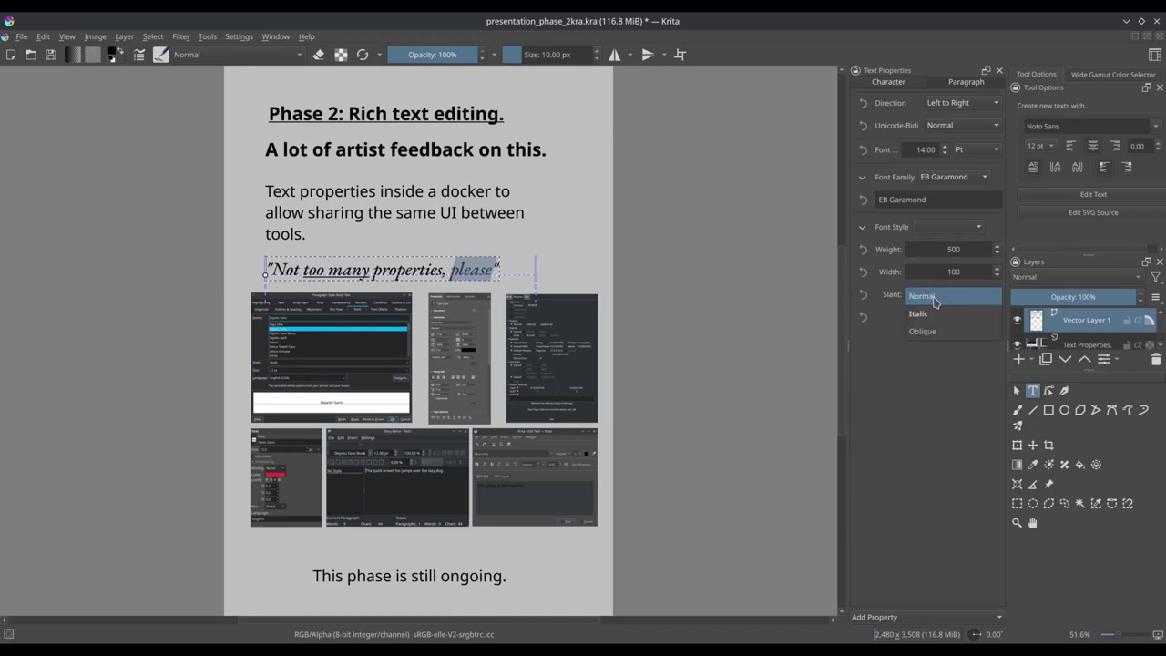
pyautogui.click(934, 300)
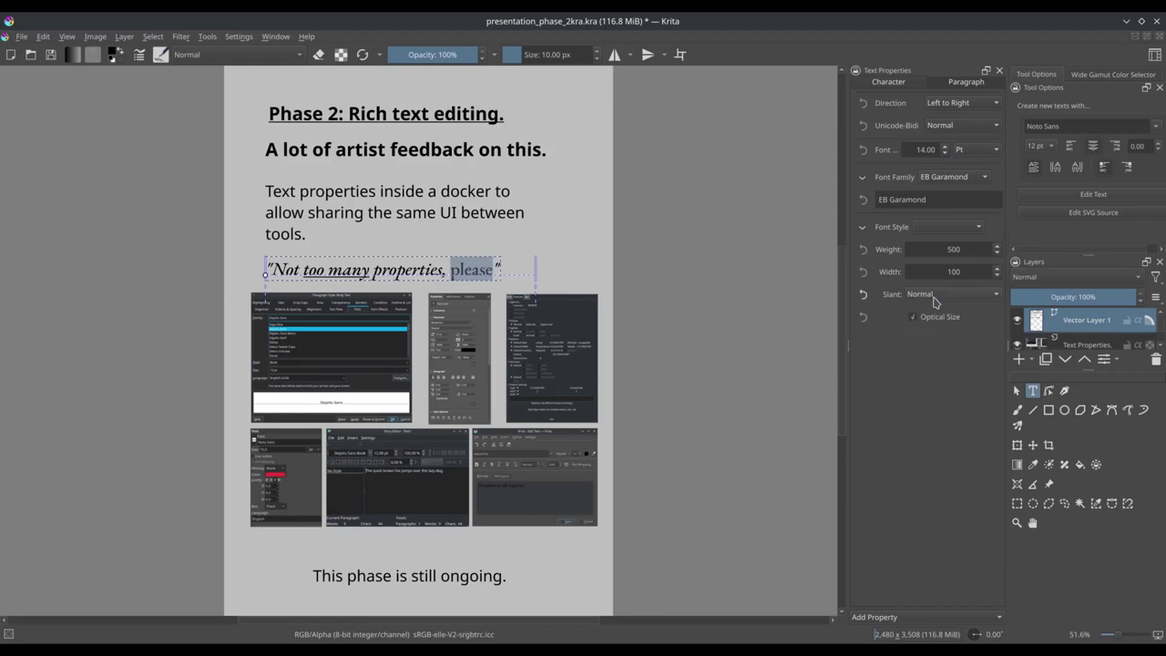
pyautogui.click(864, 295)
pyautogui.click(913, 317)
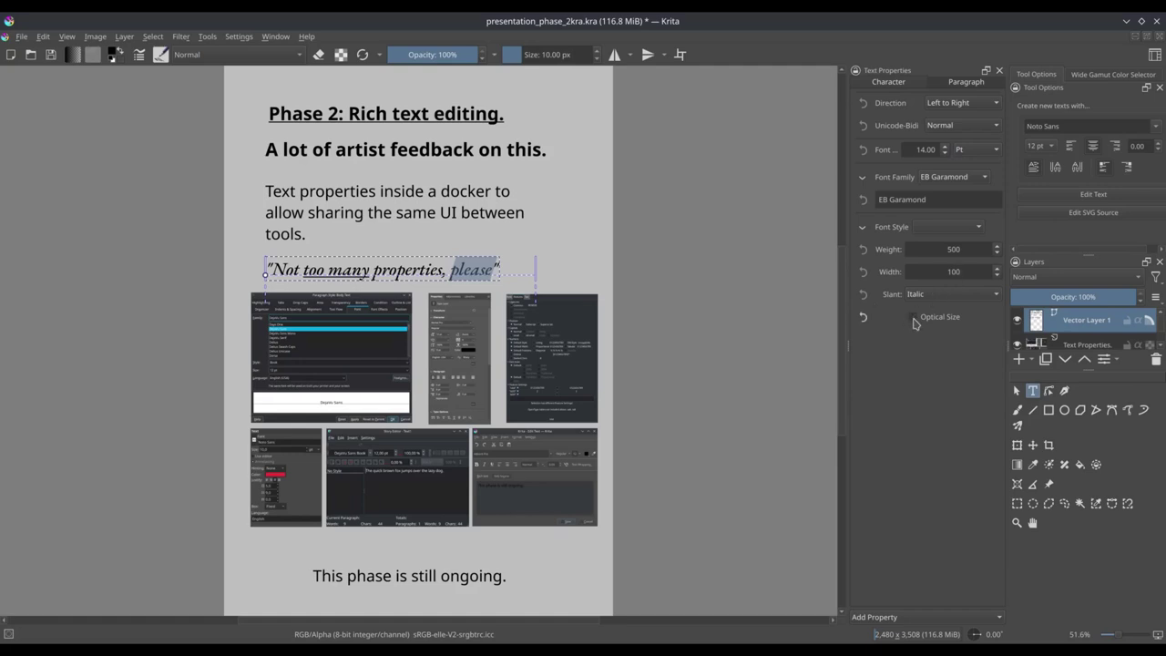
pyautogui.click(863, 319)
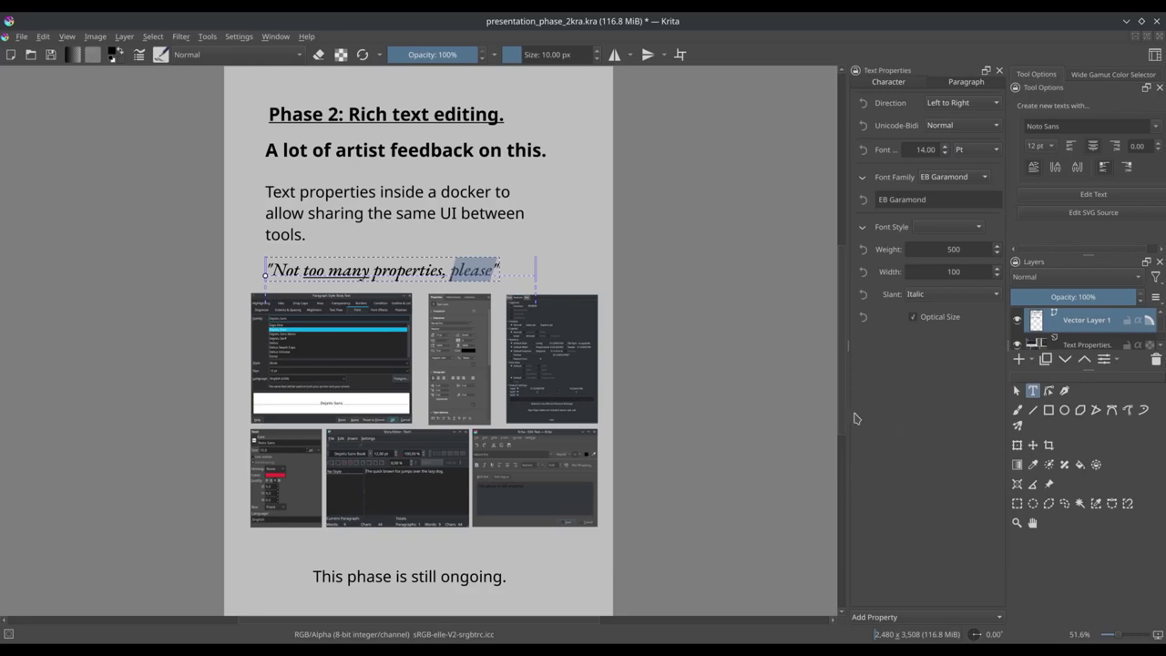
pyautogui.moveTo(843, 415); pyautogui.dragTo(842, 418)
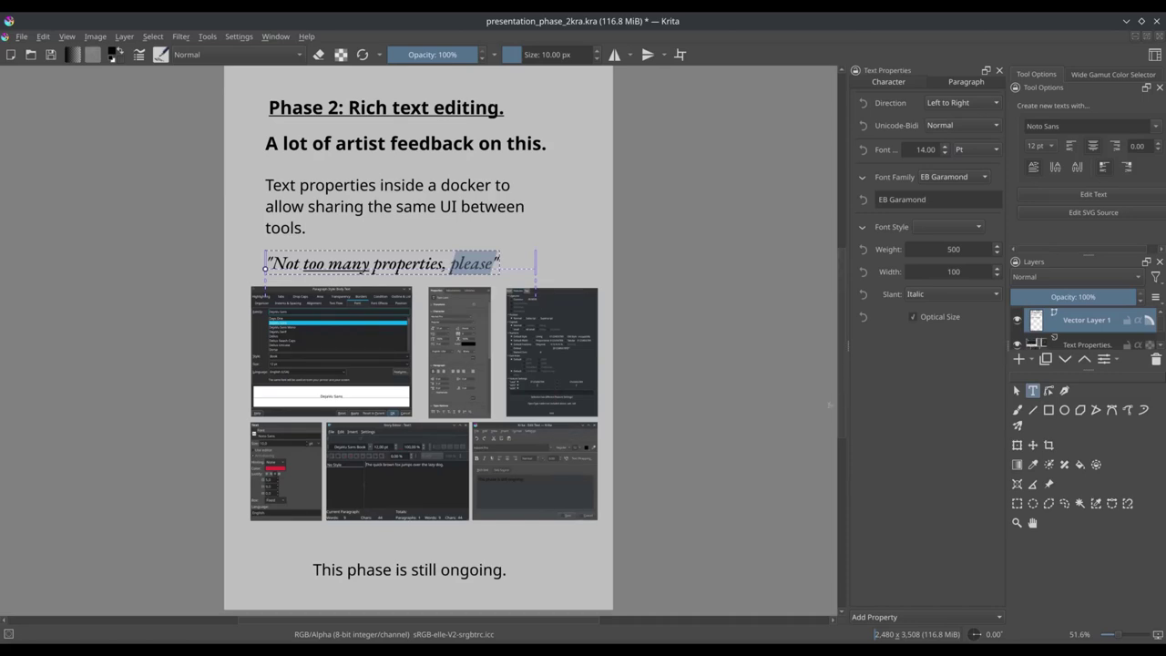
# Switch to presentation_phase_3.kra from the Window menu's document list
pyautogui.click(273, 36)
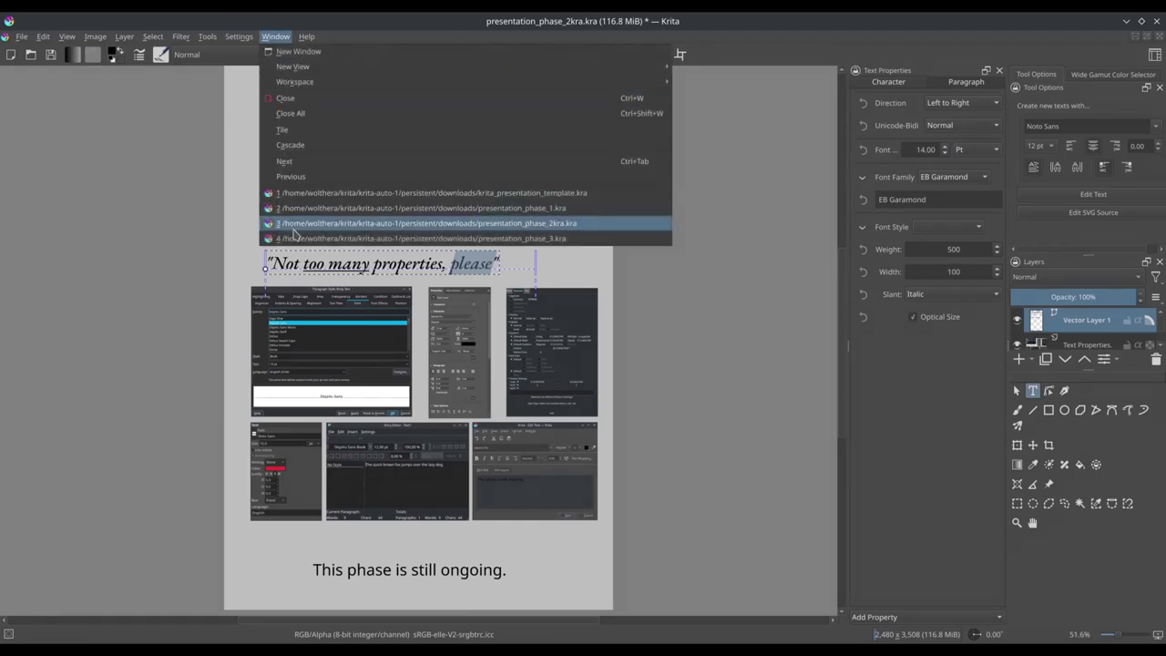
pyautogui.click(294, 238)
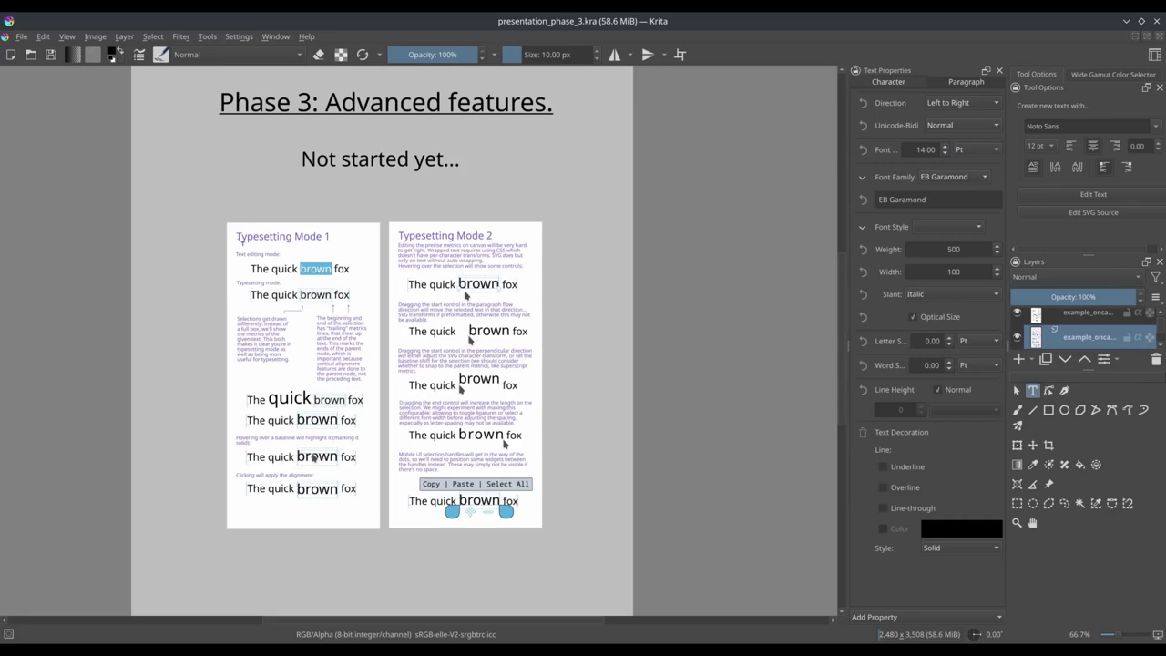
pyautogui.scroll(1, 219, 209)
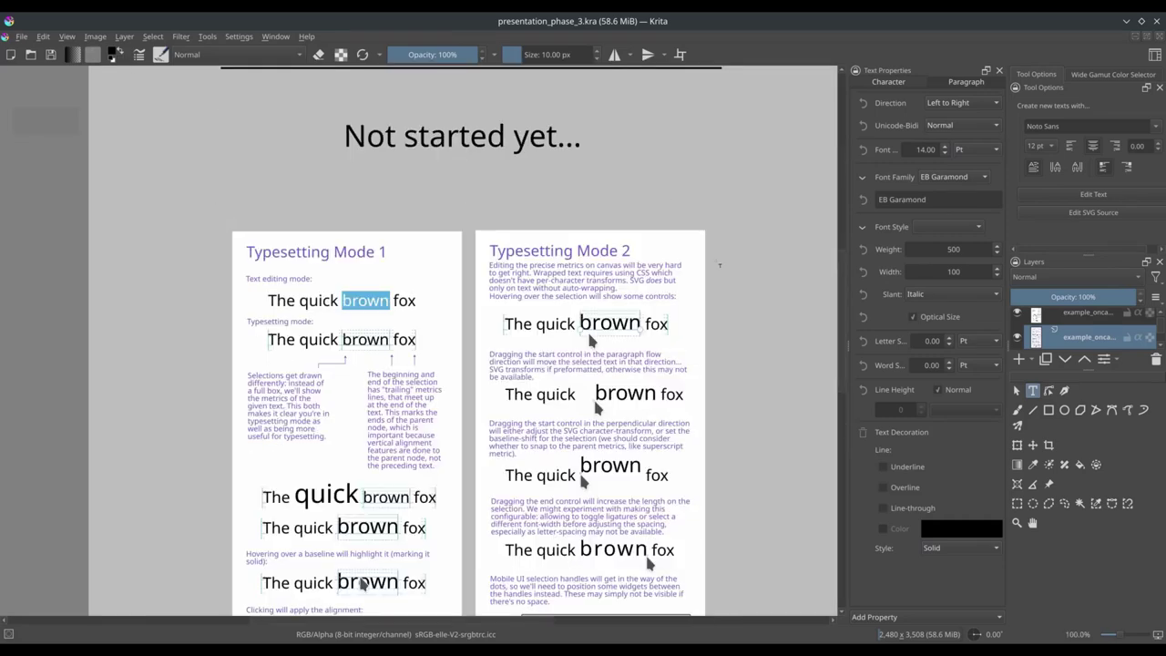
pyautogui.scroll(-3, 842, 300)
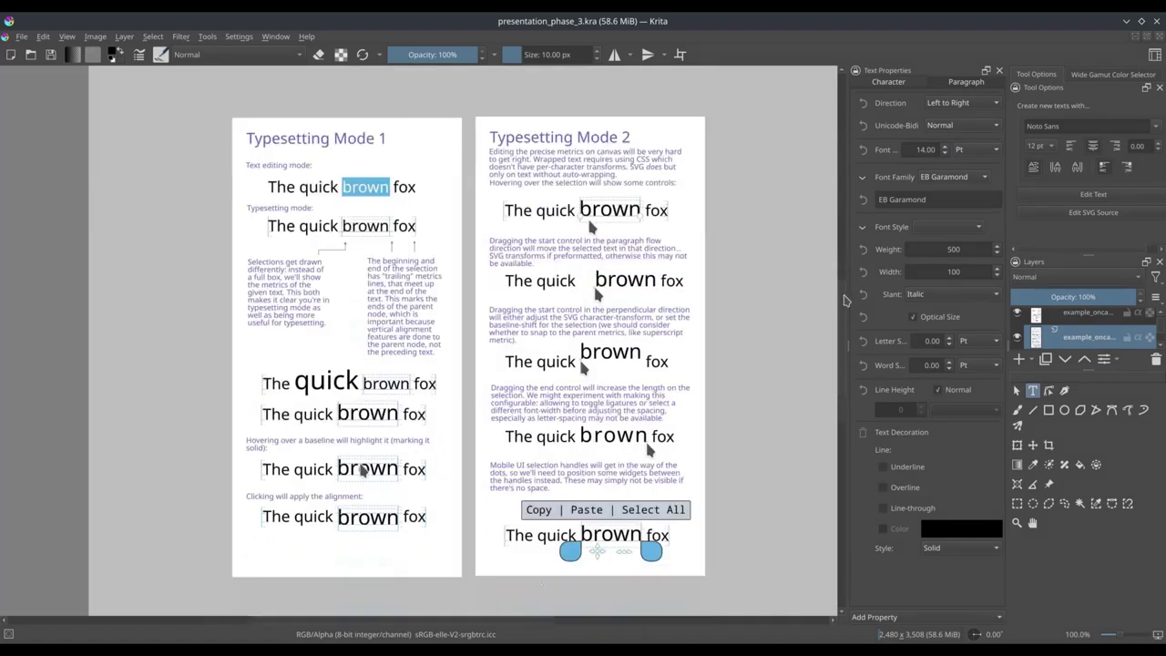
pyautogui.scroll(1, 759, 297)
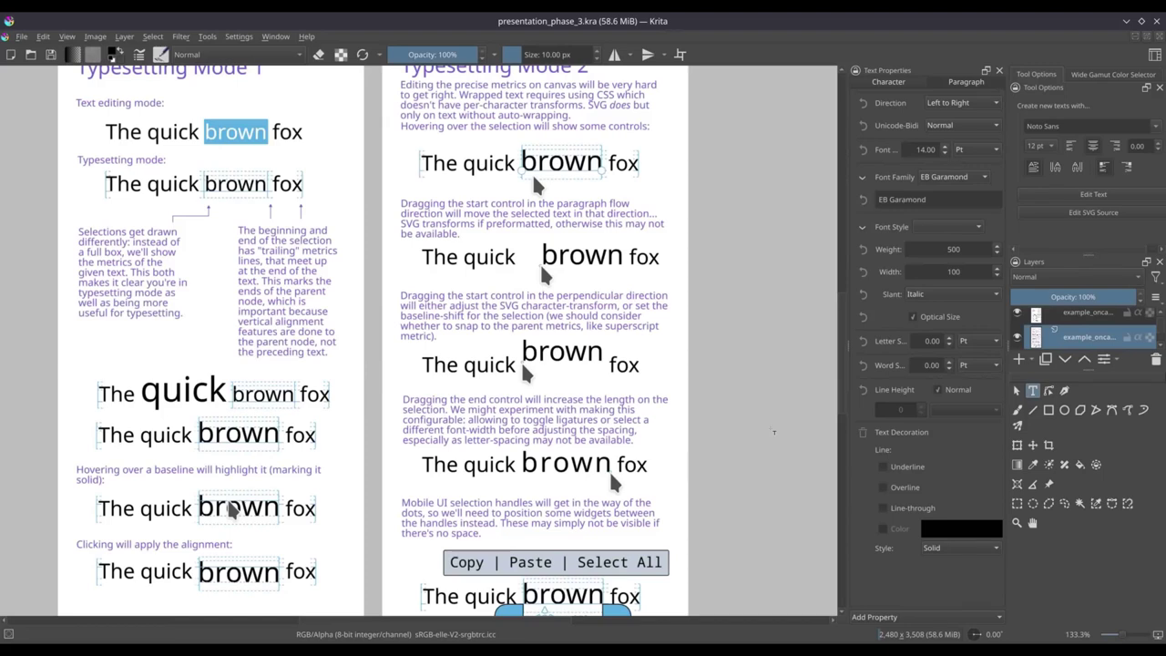
# Select 'started' in 'Not started yet...', add an alignment baseline property, then reselect 'started'
pyautogui.scroll(-2, 774, 432)
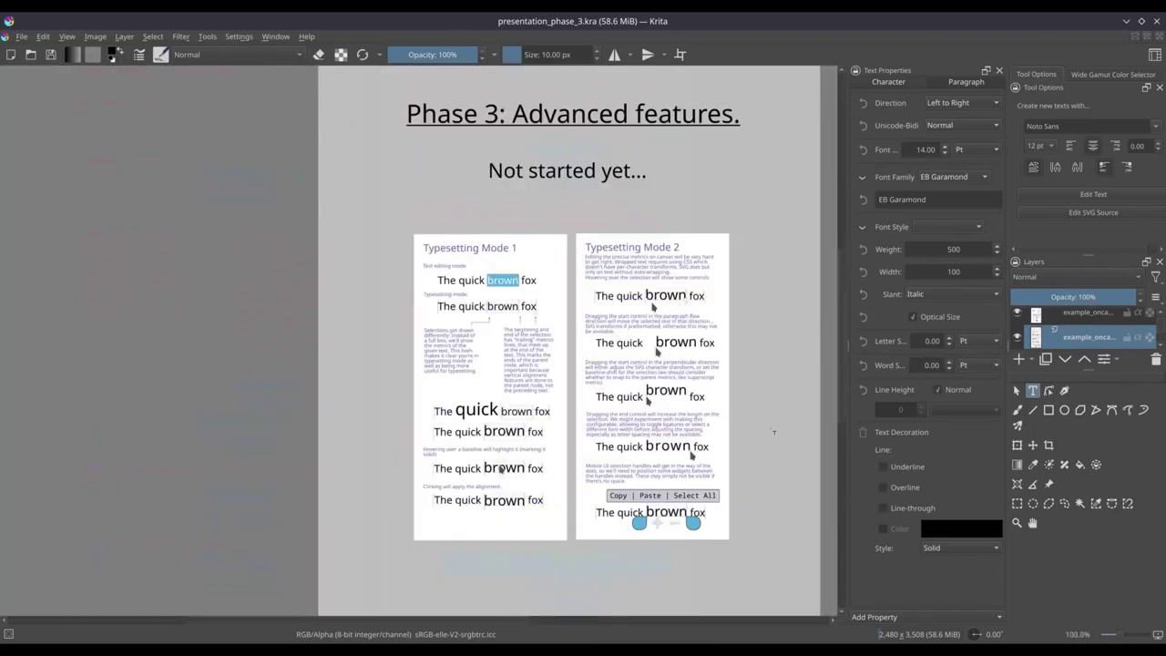
pyautogui.doubleClick(562, 170)
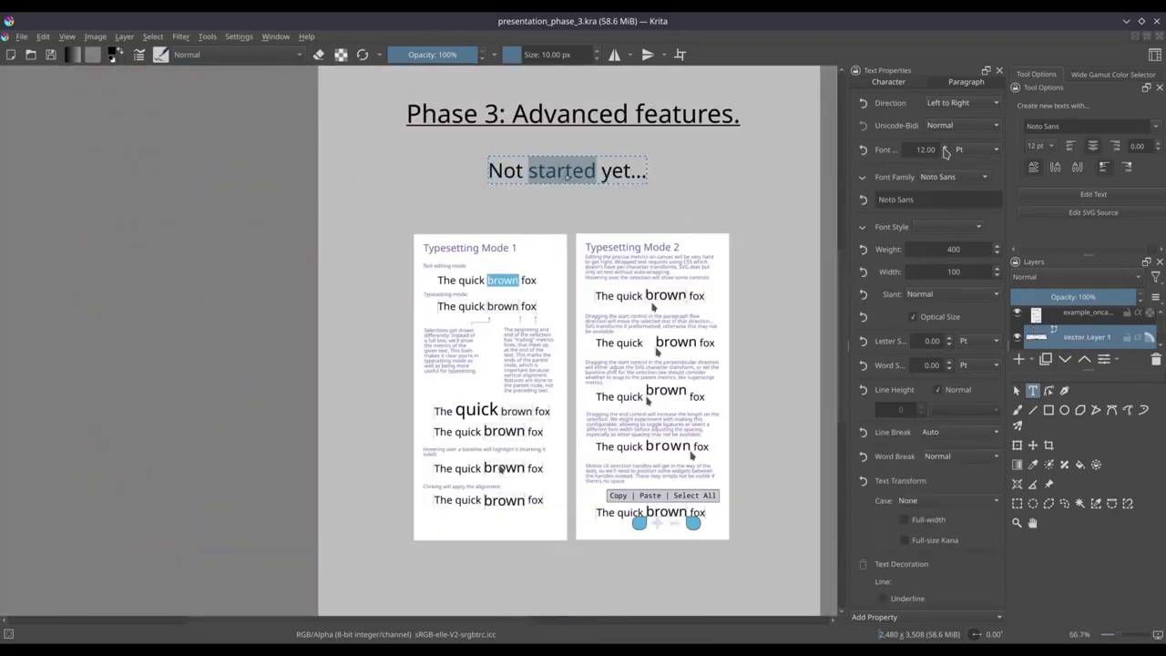
pyautogui.scroll(6, 946, 150)
pyautogui.scroll(1, 945, 150)
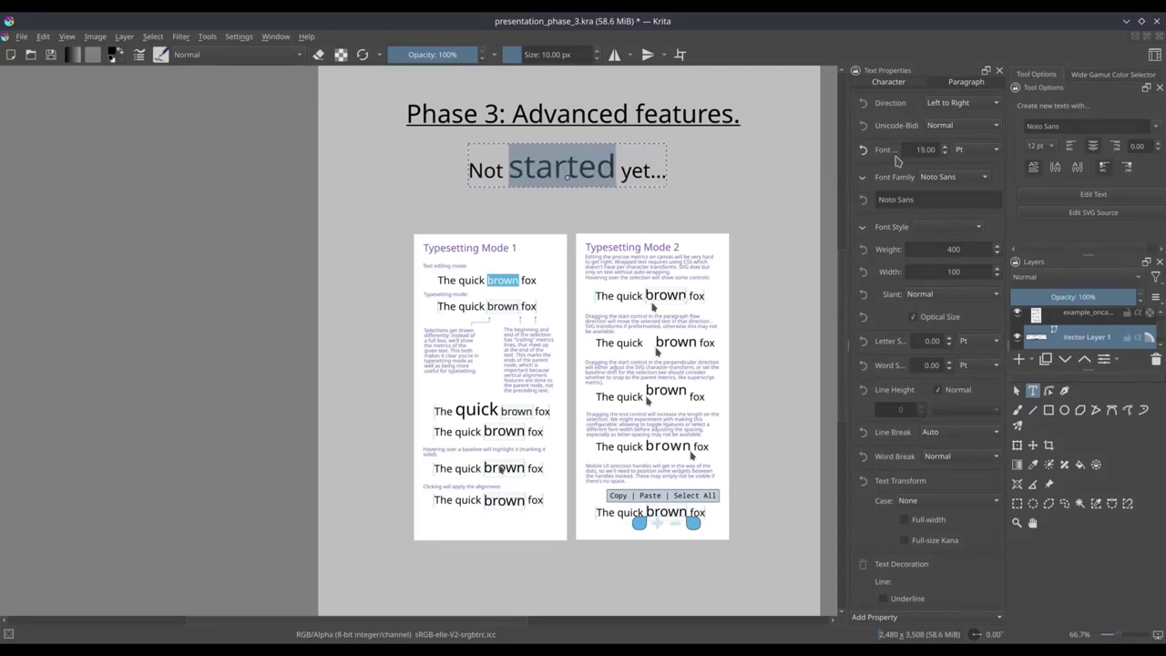
pyautogui.click(656, 170)
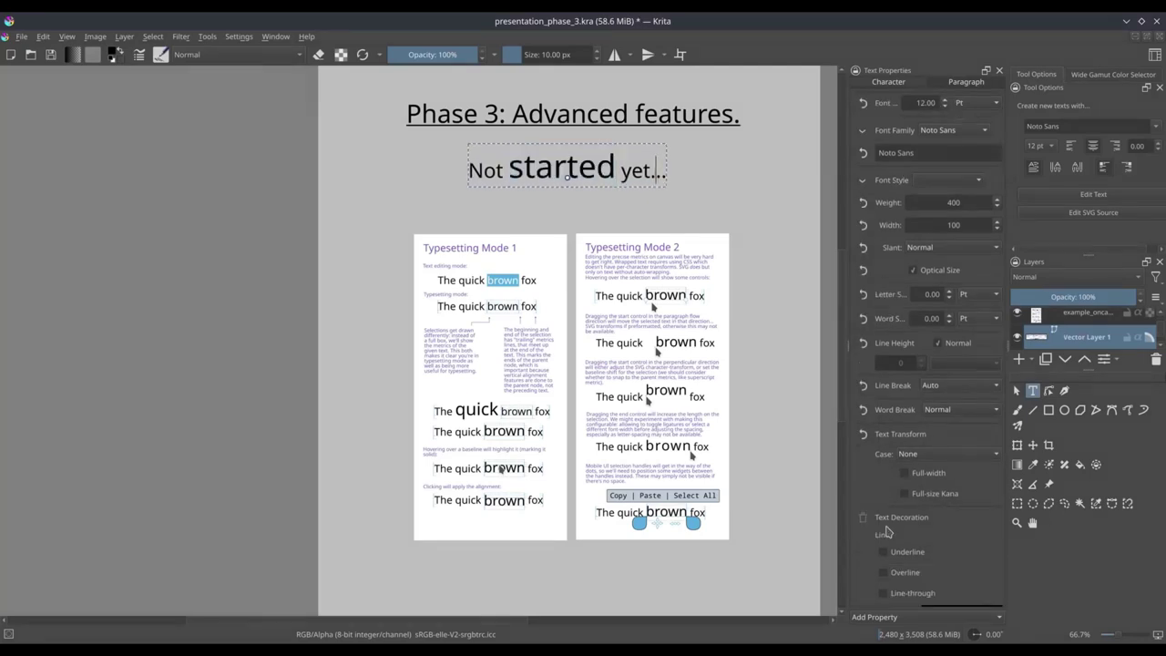
pyautogui.click(889, 618)
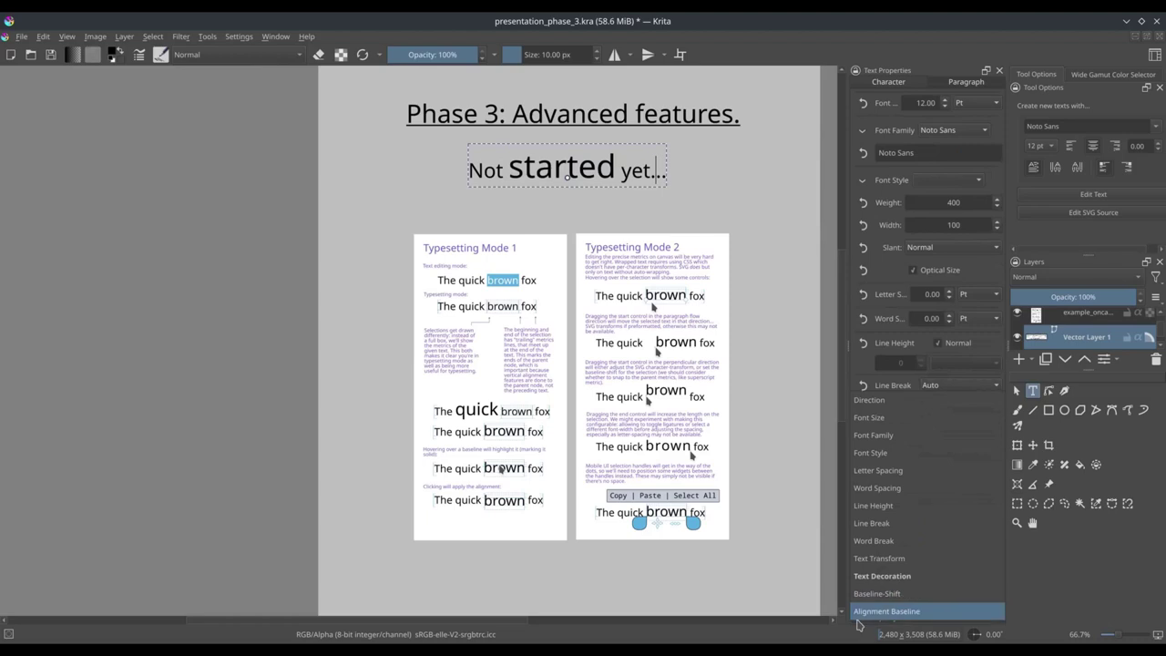
pyautogui.click(872, 596)
pyautogui.scroll(-1, 888, 506)
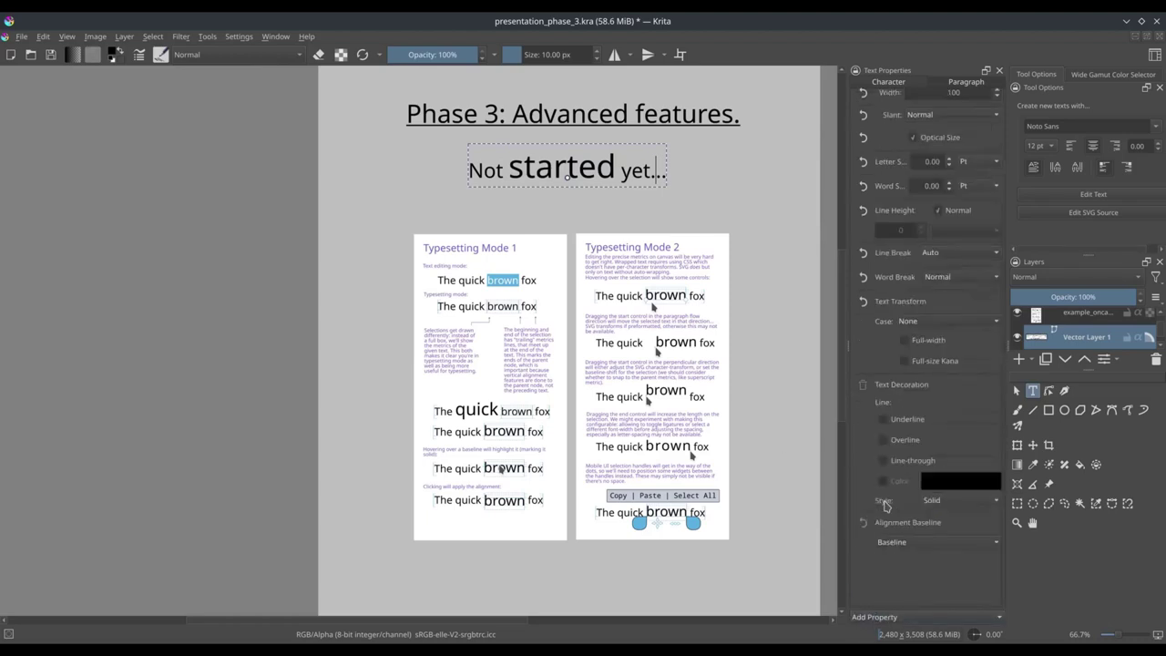
pyautogui.doubleClick(566, 170)
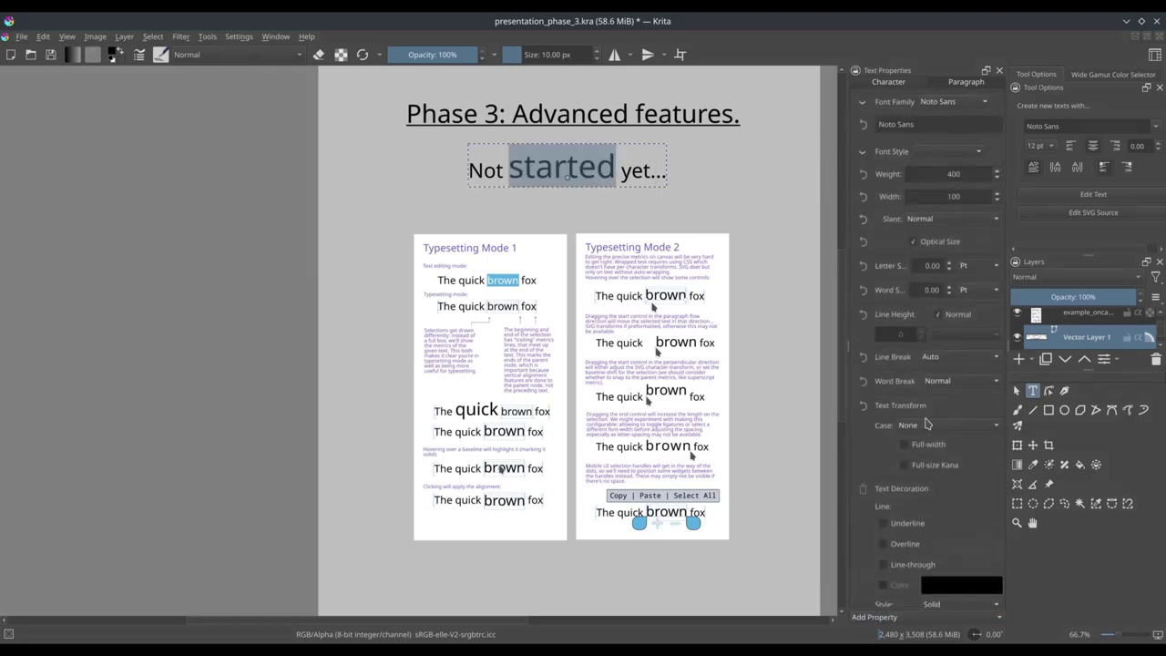
# Add an Alignment Baseline to 'started', trying Alphabetic and Central before settling on Hanging
pyautogui.click(900, 618)
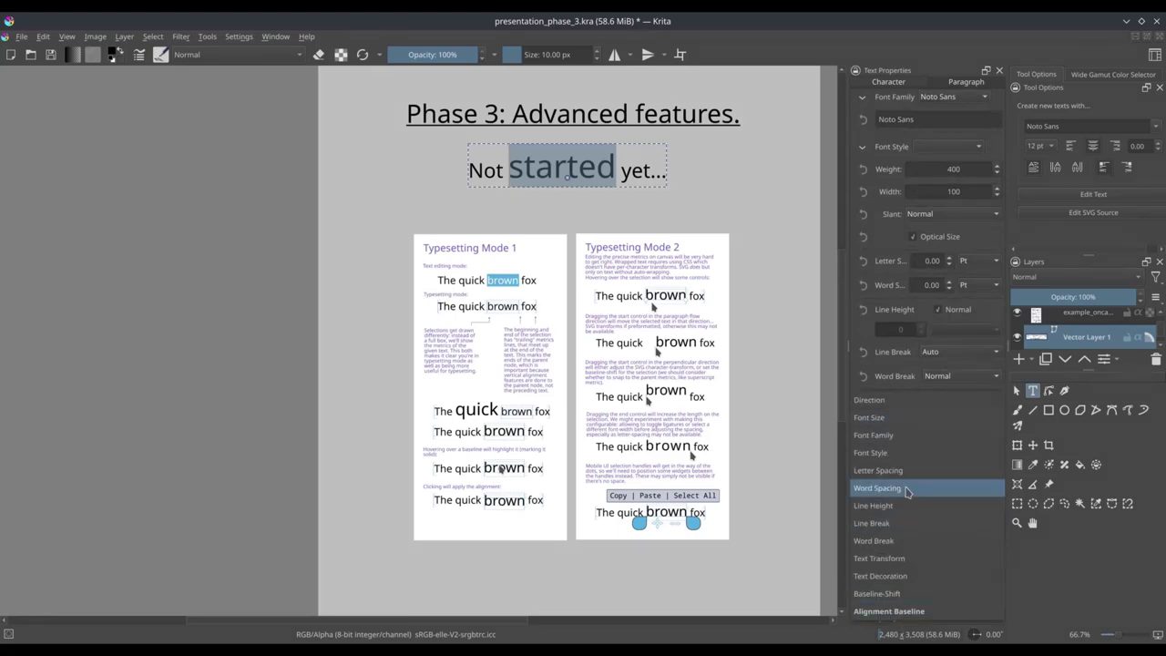
pyautogui.click(911, 616)
pyautogui.scroll(-1, 872, 572)
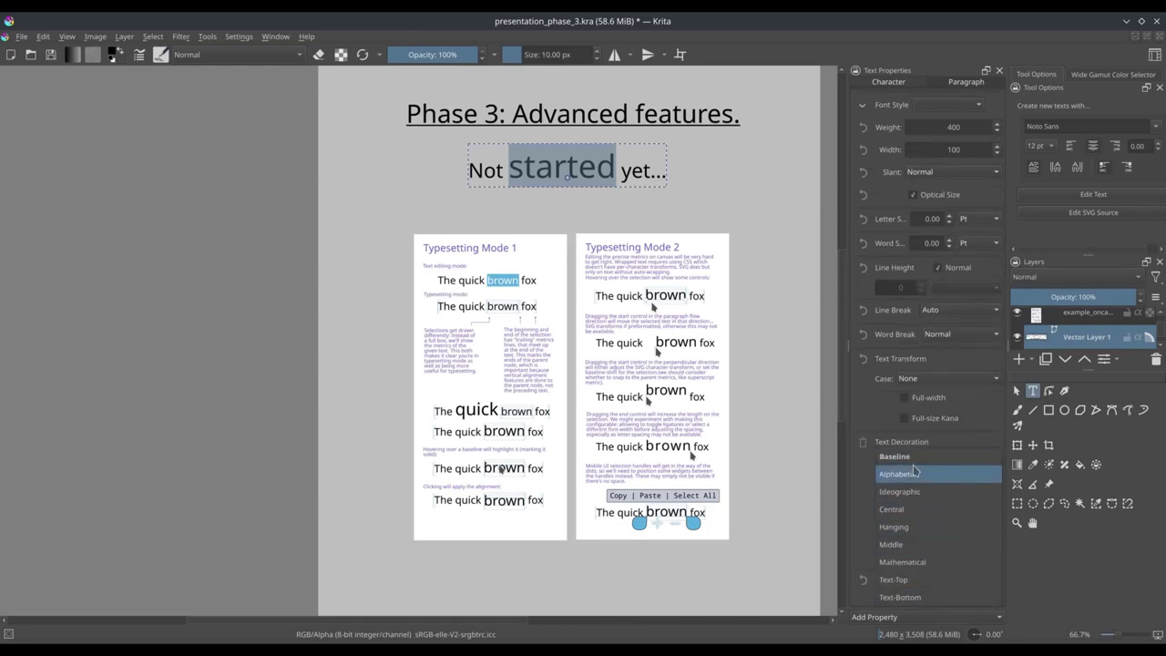
pyautogui.click(917, 474)
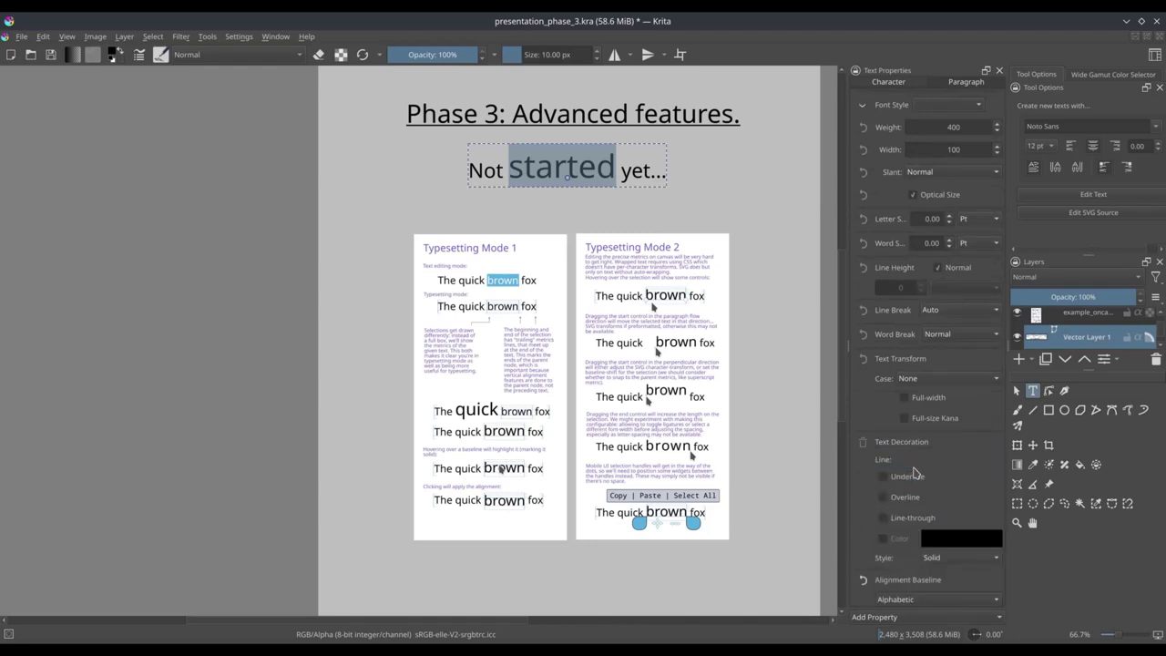
pyautogui.click(920, 601)
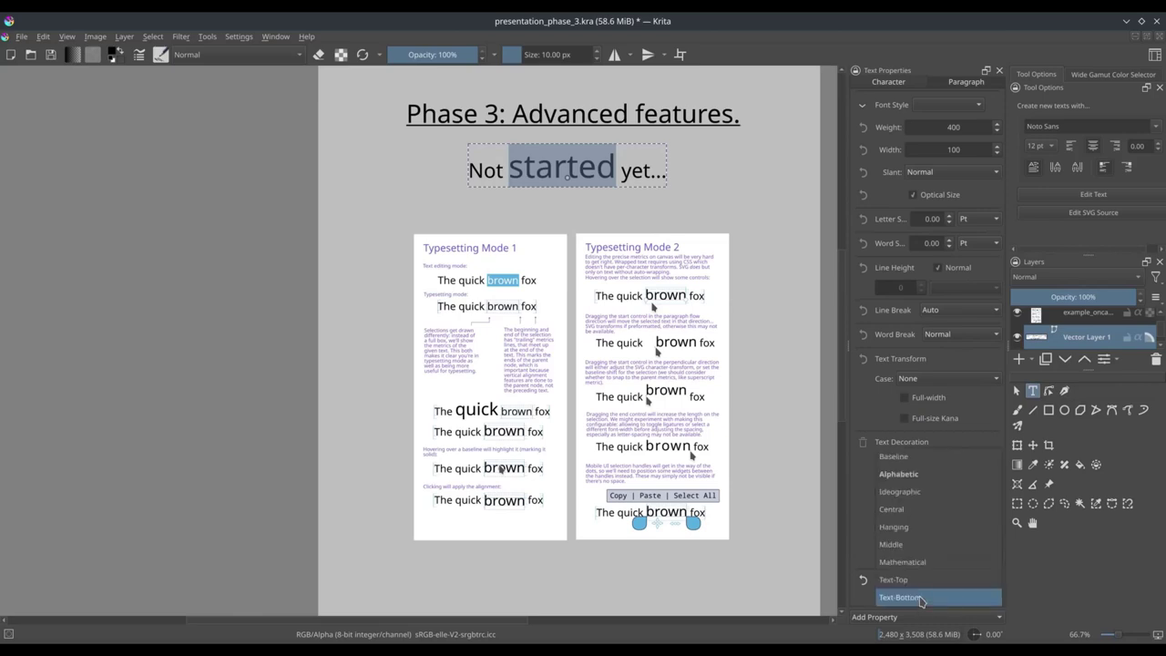
pyautogui.click(916, 510)
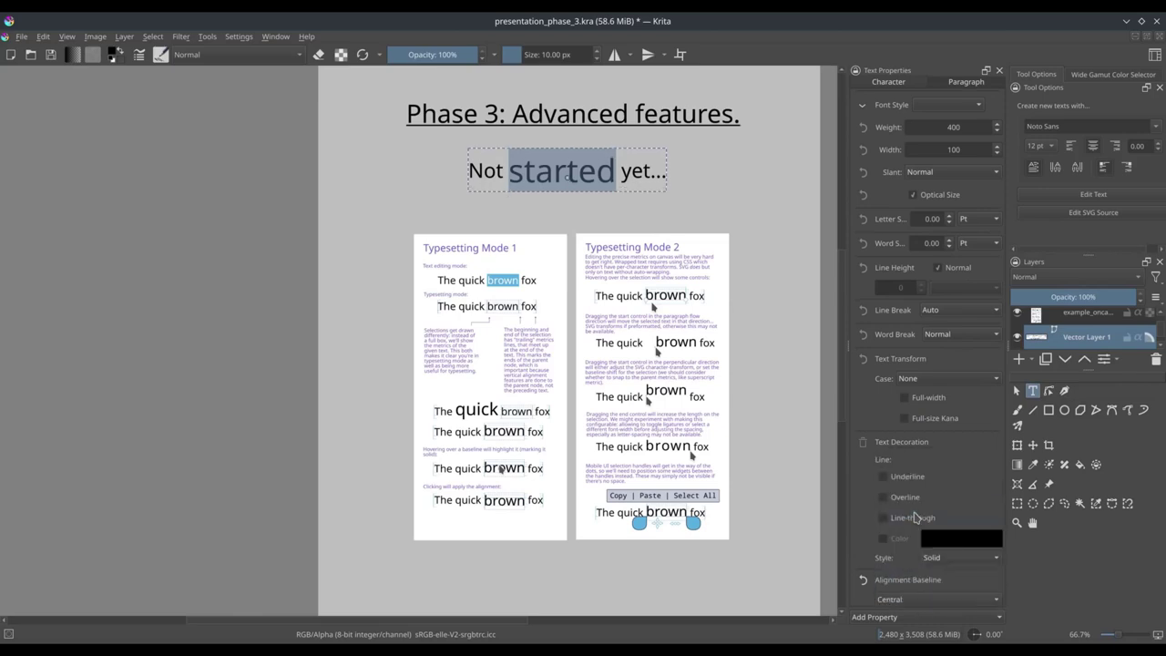
pyautogui.scroll(3, 622, 158)
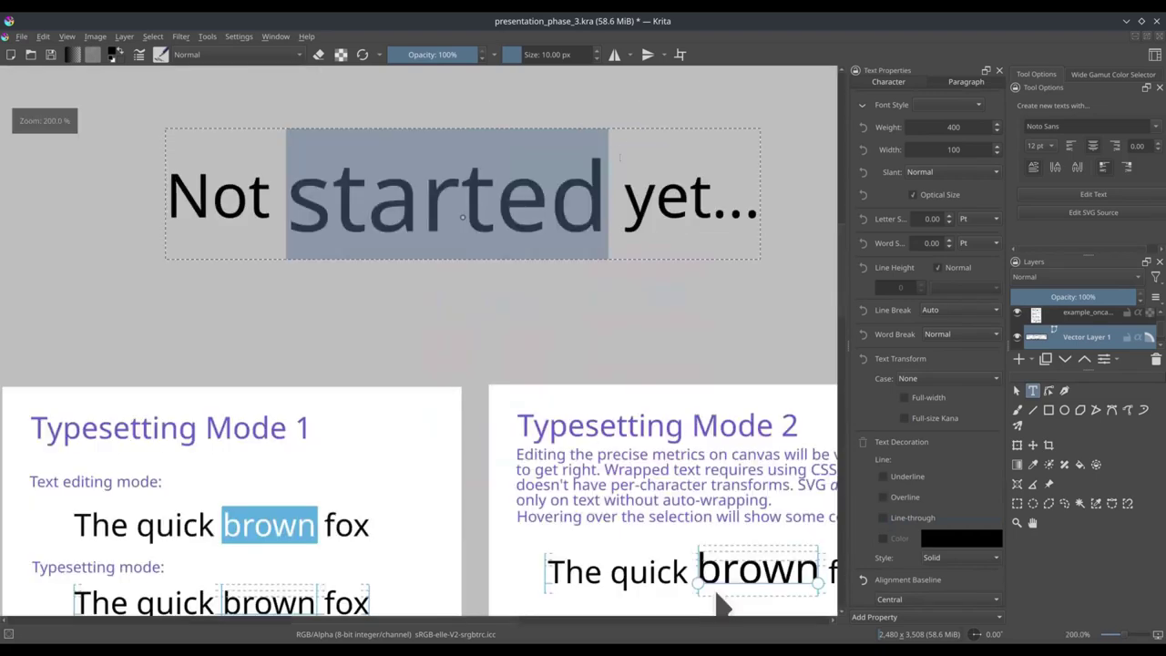
pyautogui.click(925, 598)
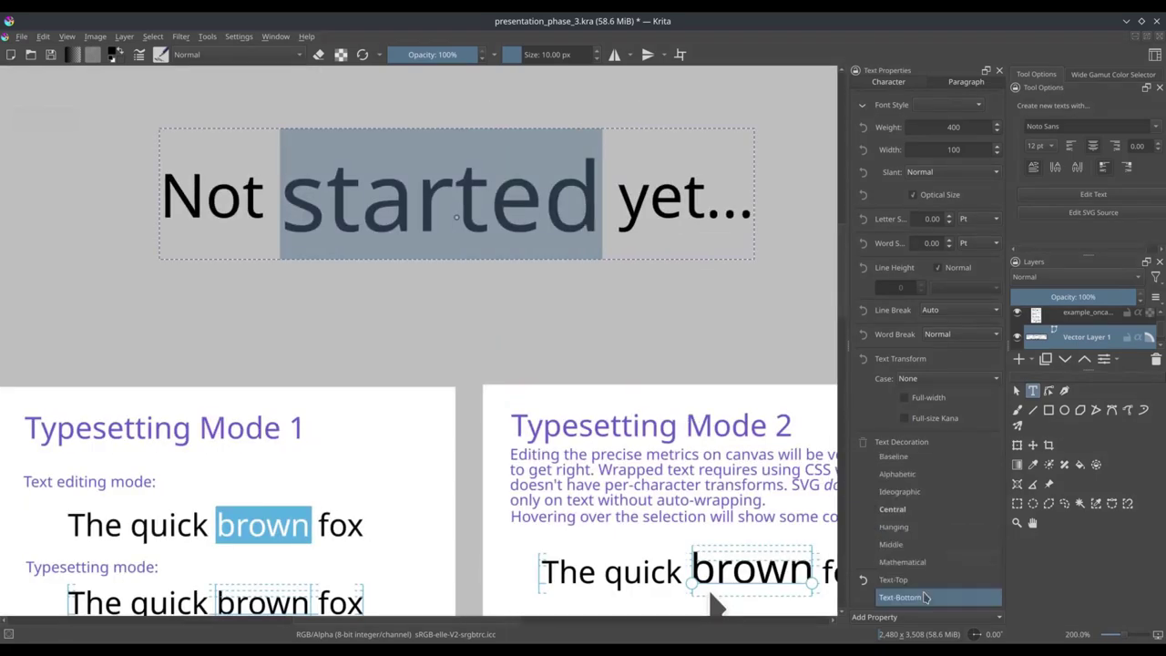
pyautogui.click(925, 528)
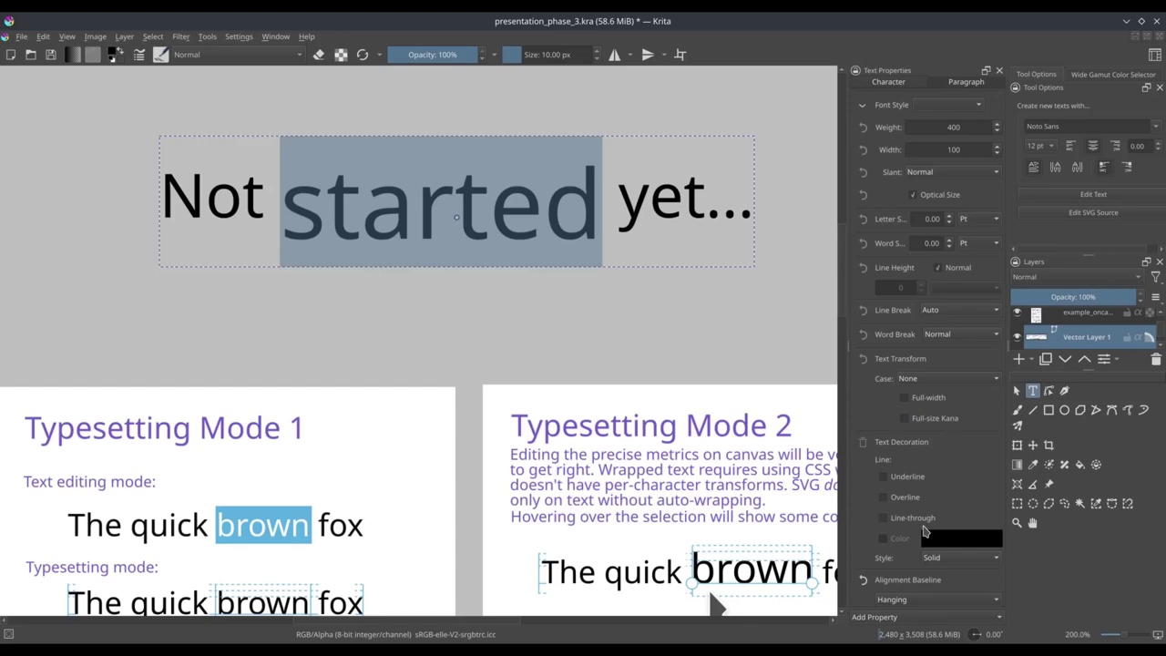
pyautogui.click(927, 618)
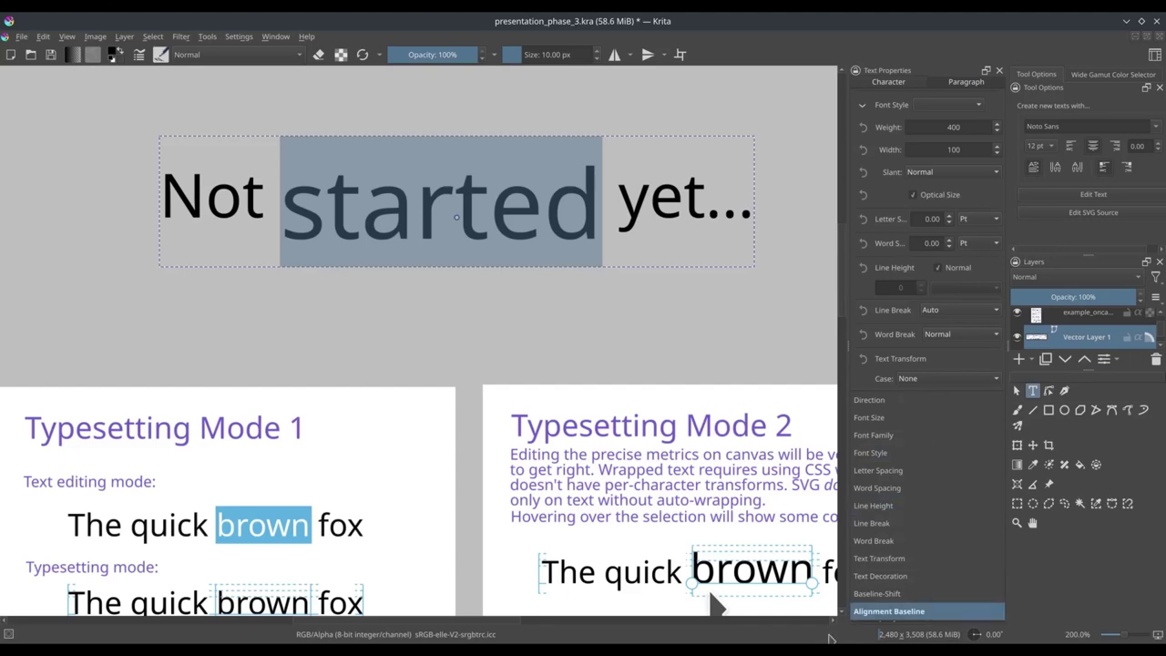
# Dismiss the Add Property list without adding anything, leaving 'started' on its Hanging baseline
pyautogui.press('Return')
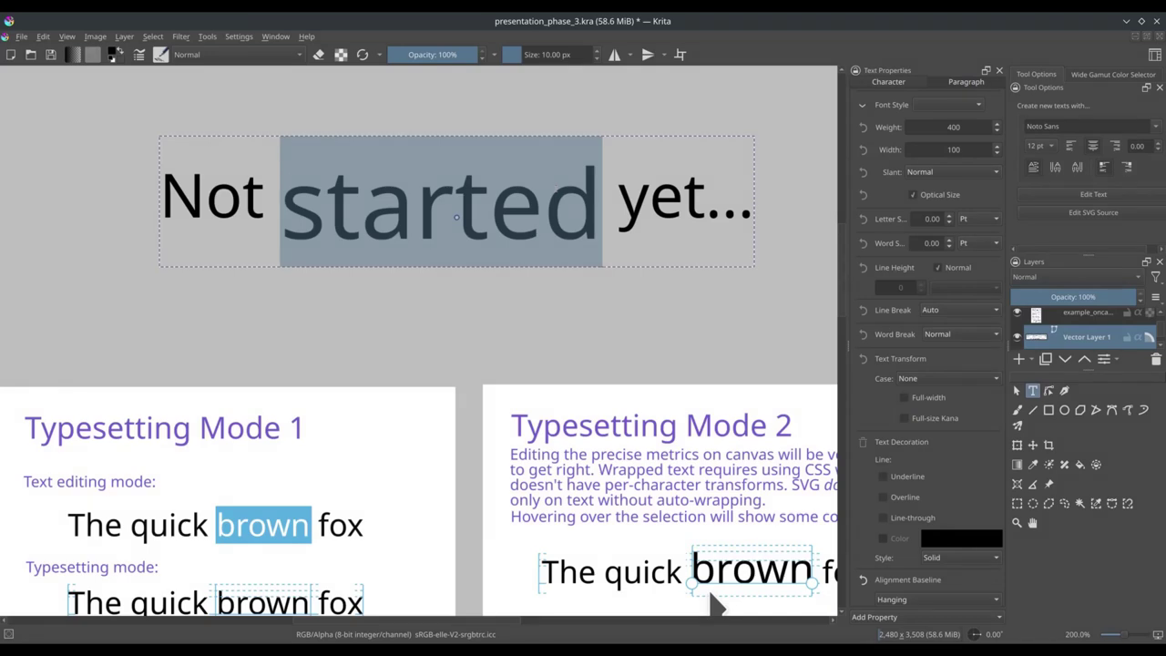
pyautogui.scroll(-5, 836, 316)
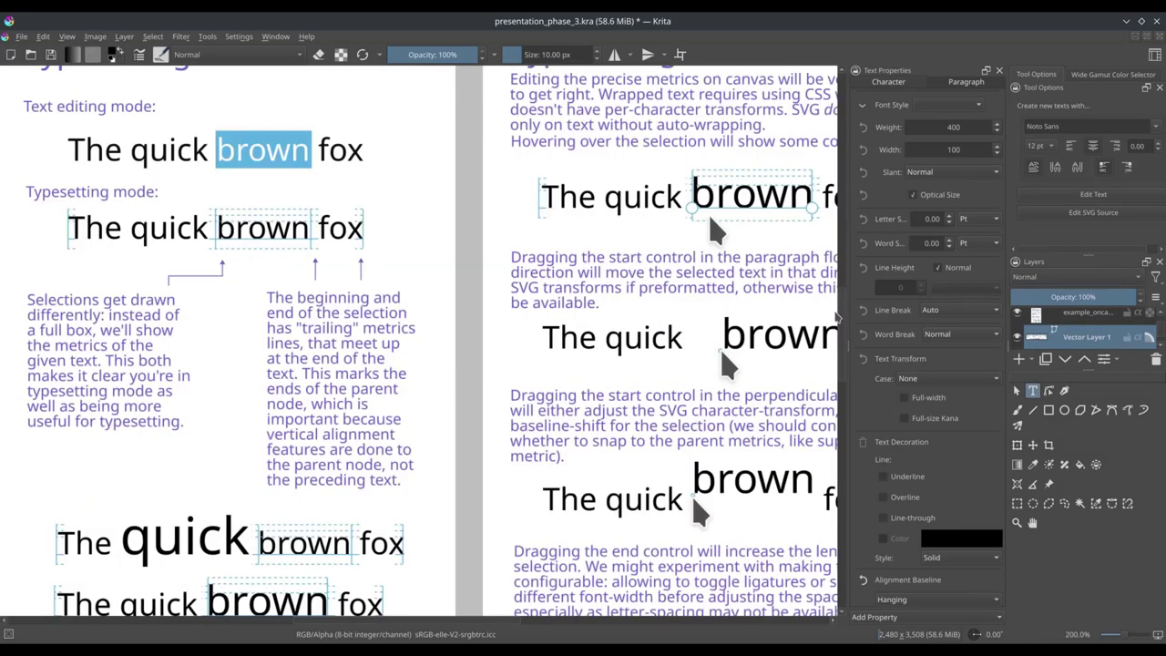
pyautogui.scroll(-3, 836, 316)
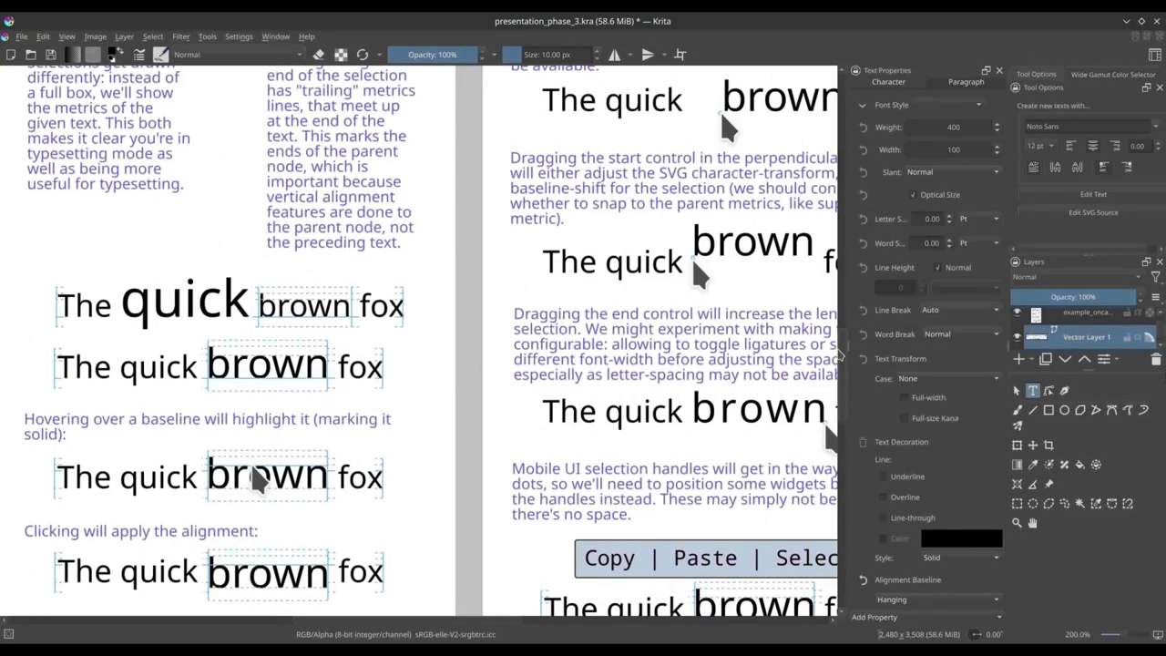
pyautogui.scroll(-4, 838, 355)
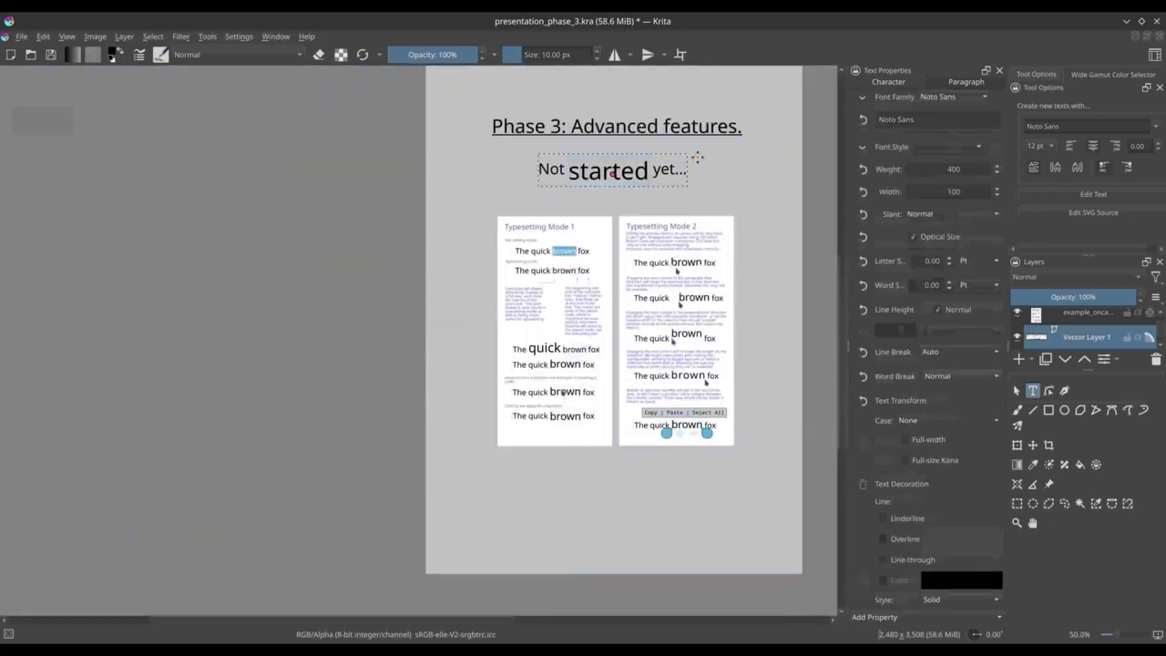
pyautogui.scroll(1, 701, 155)
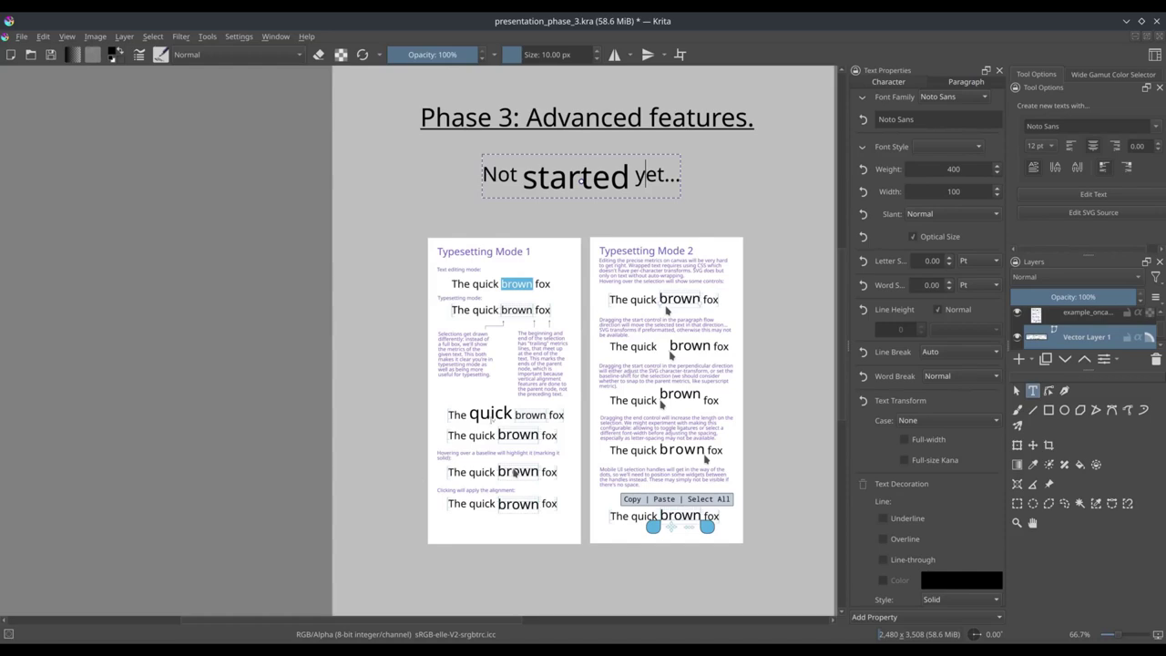
pyautogui.moveTo(502, 624); pyautogui.dragTo(563, 628)
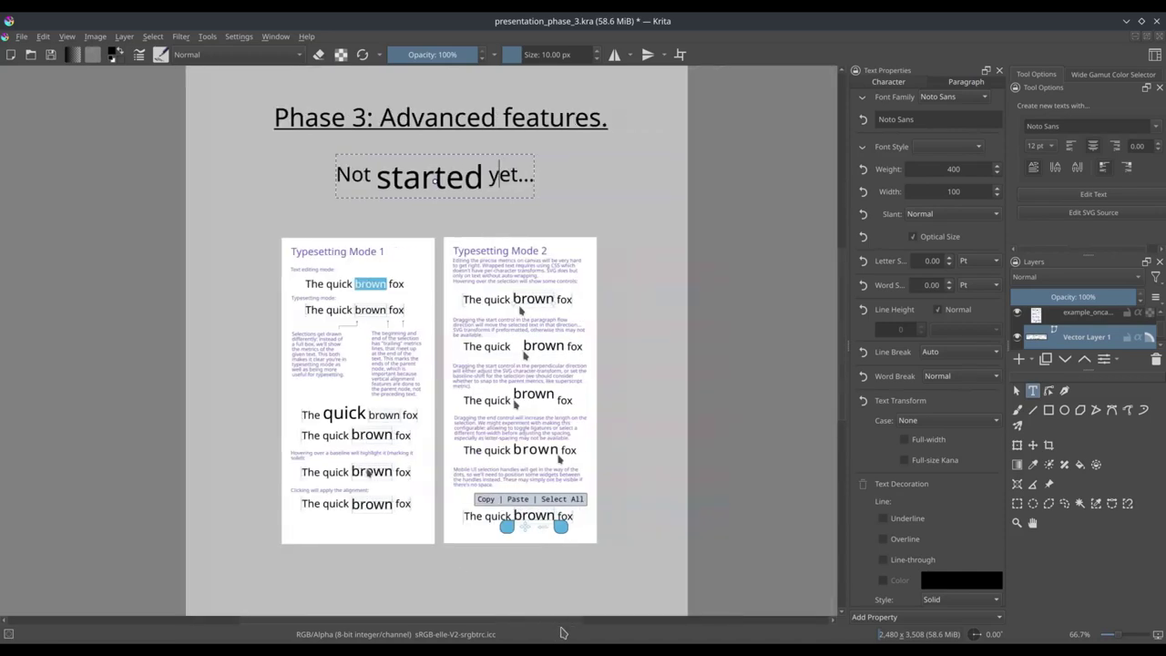